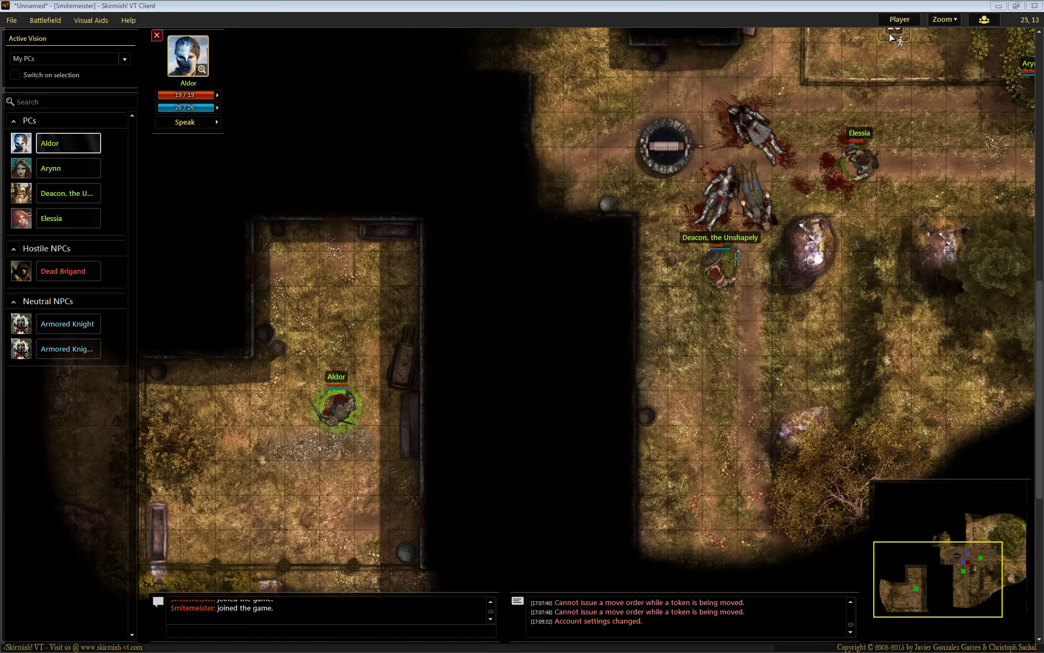
Switch the battlefield from Player mode to DM mode.
{"action": "left_click", "coordinate": [901, 21]}
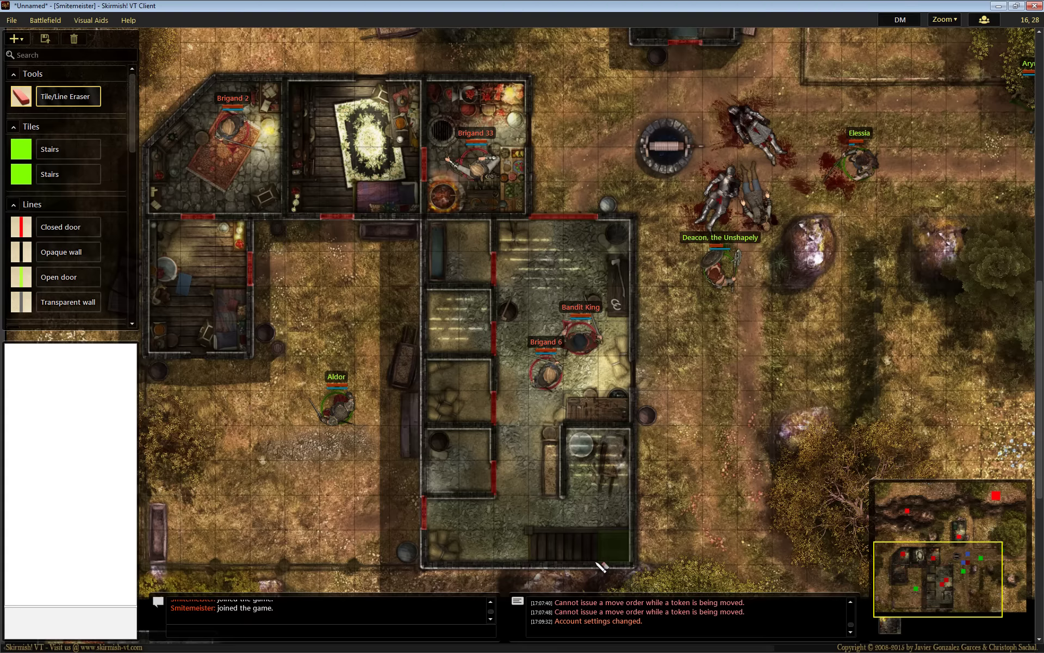
{"action": "scroll", "coordinate": [589, 380], "scroll_direction": "down", "scroll_amount": 2}
{"action": "scroll", "coordinate": [588, 381], "scroll_direction": "down", "scroll_amount": 2}
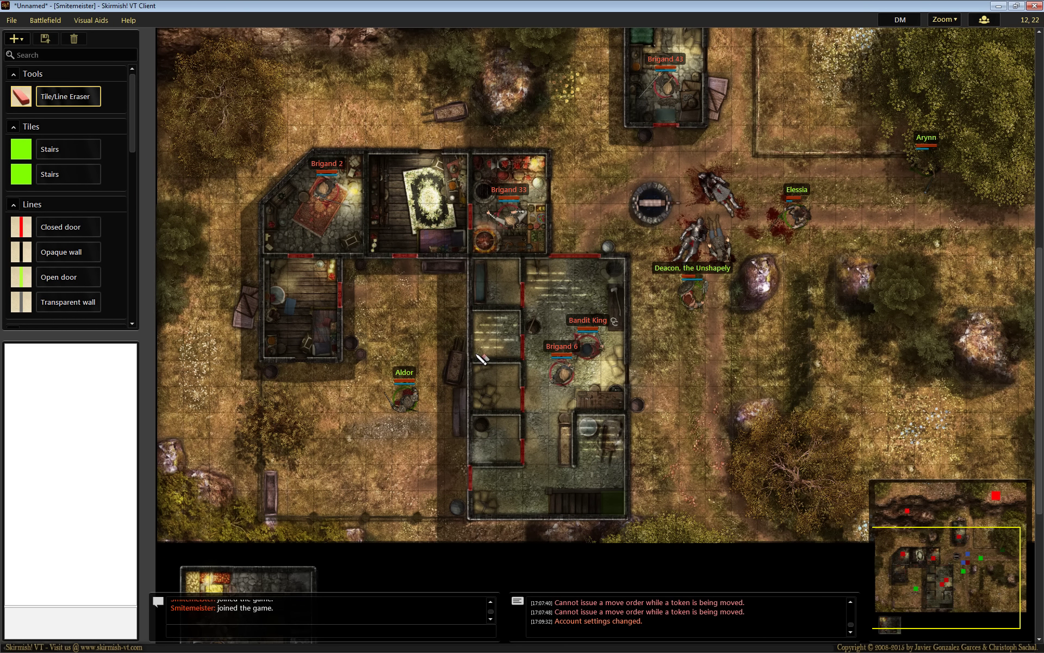
Create a new game that carries over the current PCs, hostile NPCs and neutral NPCs, with a default map.
{"action": "left_click", "coordinate": [11, 20]}
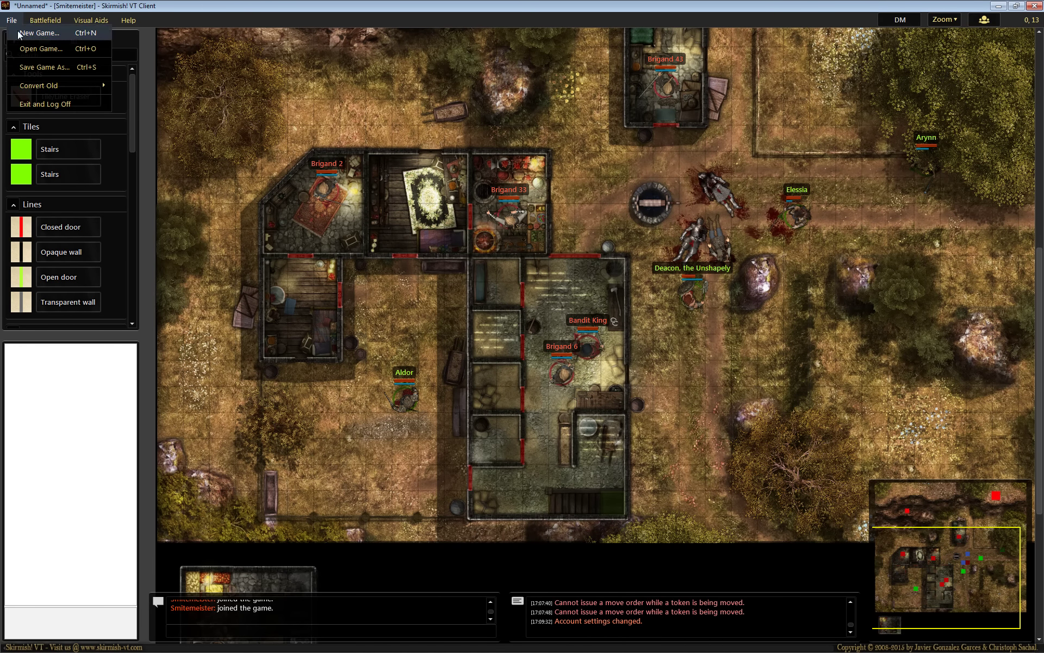
{"action": "left_click", "coordinate": [38, 32]}
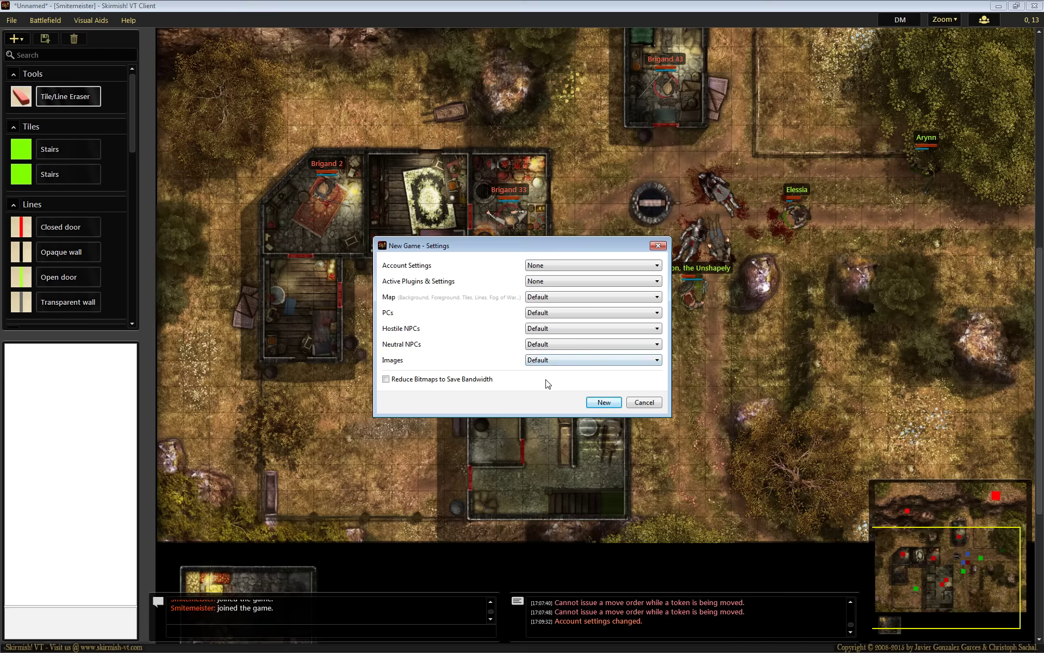
{"action": "left_click", "coordinate": [546, 317]}
{"action": "left_click", "coordinate": [545, 340]}
{"action": "left_click", "coordinate": [545, 329]}
{"action": "left_click", "coordinate": [546, 355]}
{"action": "left_click", "coordinate": [548, 346]}
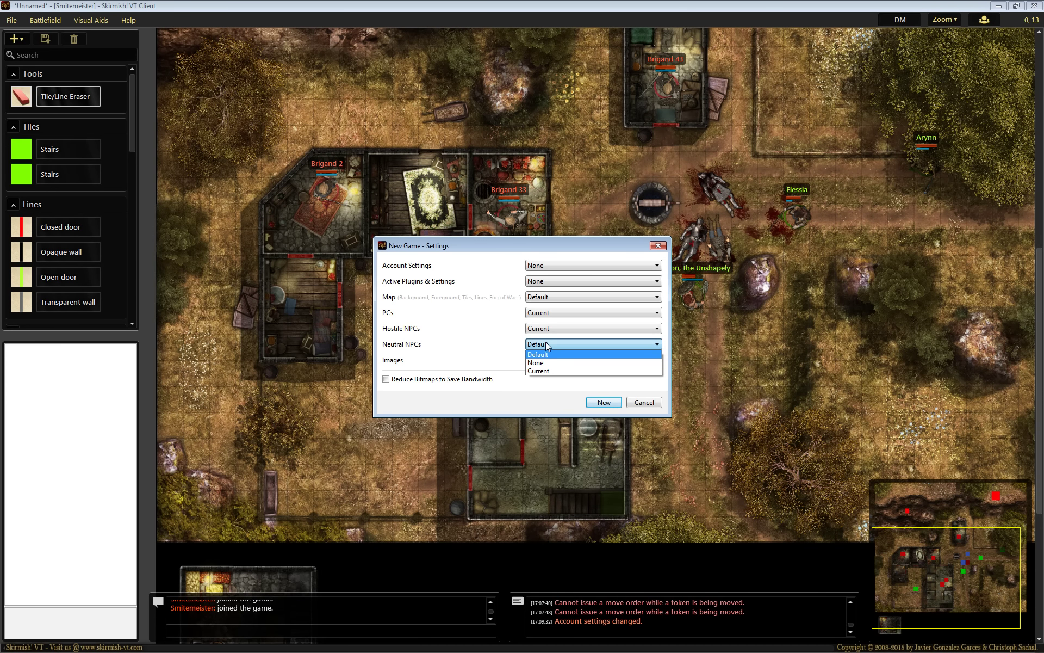
{"action": "left_click", "coordinate": [549, 370]}
{"action": "left_click", "coordinate": [602, 401]}
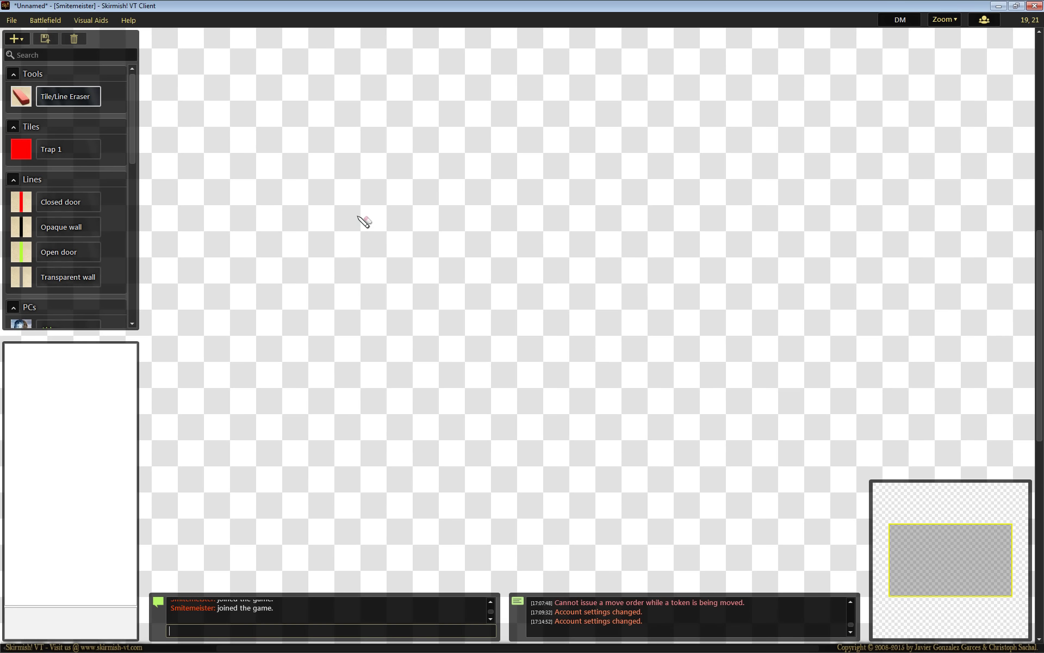
In the map settings, load farmstead&basement_35x36.jpg as the map's background layer.
{"action": "mouse_move", "coordinate": [132, 113]}
{"action": "left_mouse_down"}
{"action": "mouse_move", "coordinate": [132, 256]}
{"action": "mouse_move", "coordinate": [135, 105]}
{"action": "left_mouse_up"}
{"action": "scroll", "coordinate": [455, 223], "scroll_direction": "down", "scroll_amount": 1}
{"action": "scroll", "coordinate": [455, 223], "scroll_direction": "up", "scroll_amount": 1}
{"action": "scroll", "coordinate": [455, 223], "scroll_direction": "down", "scroll_amount": 2}
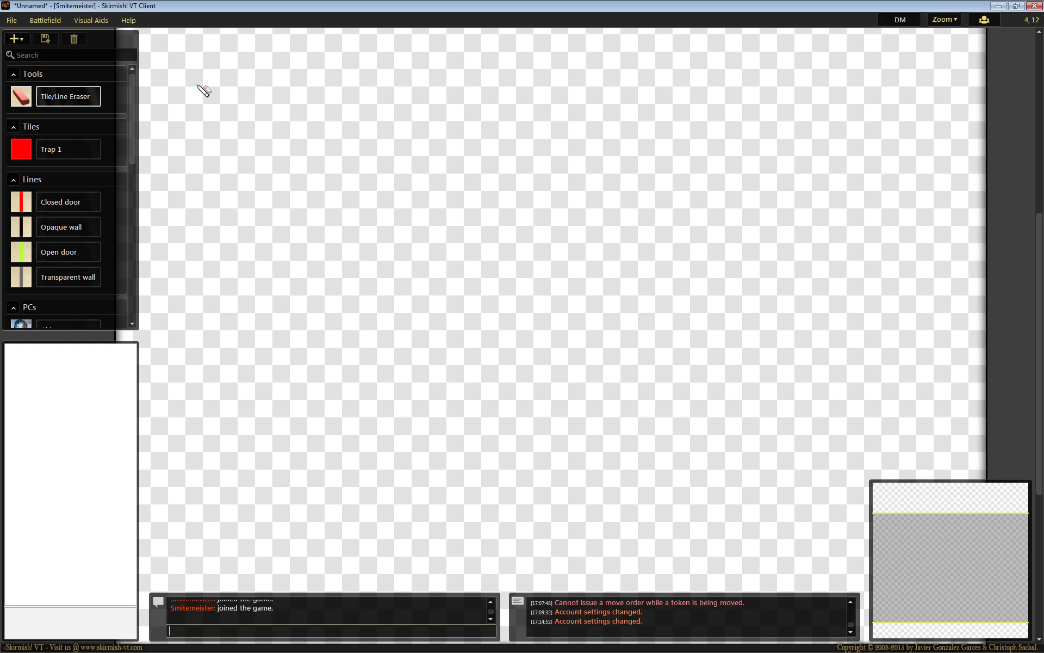
{"action": "left_click", "coordinate": [54, 24]}
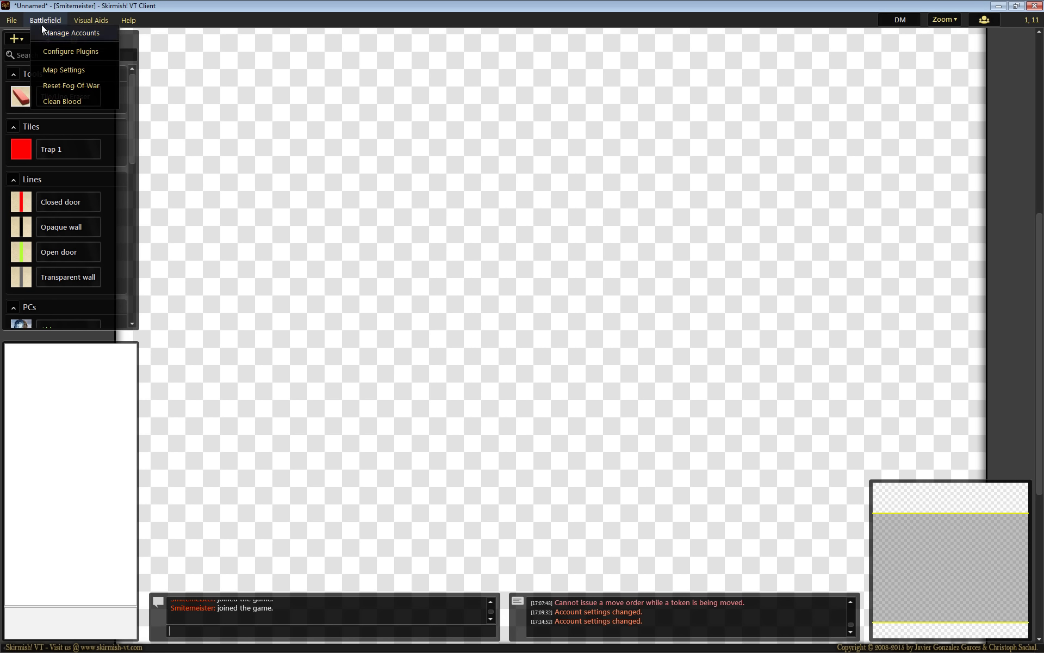
{"action": "left_click", "coordinate": [64, 70]}
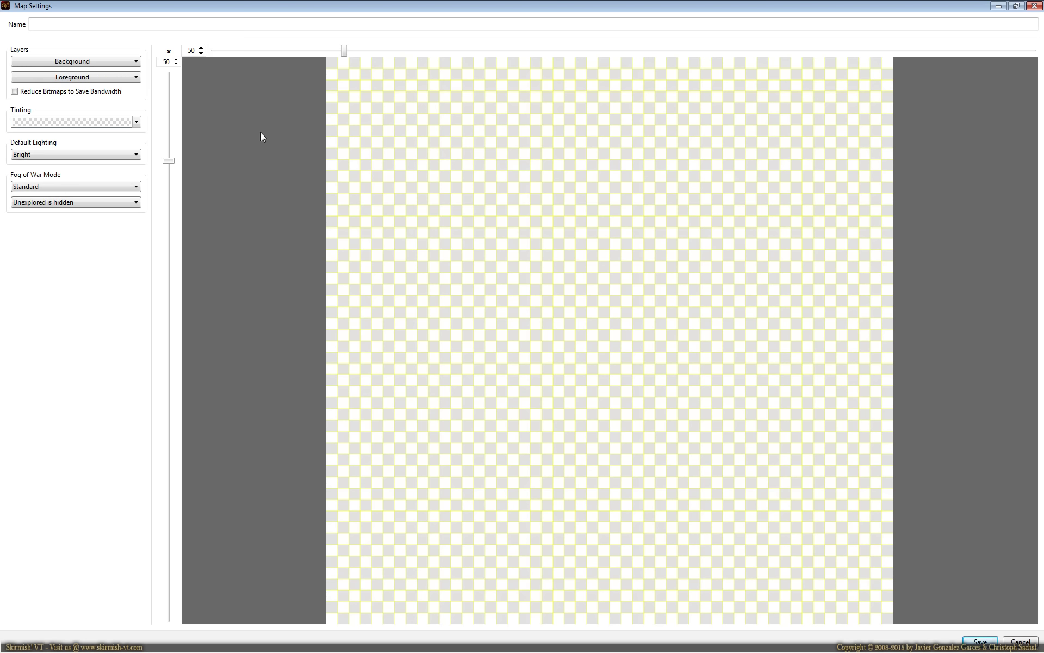
{"action": "left_click", "coordinate": [56, 62]}
{"action": "left_click", "coordinate": [76, 80]}
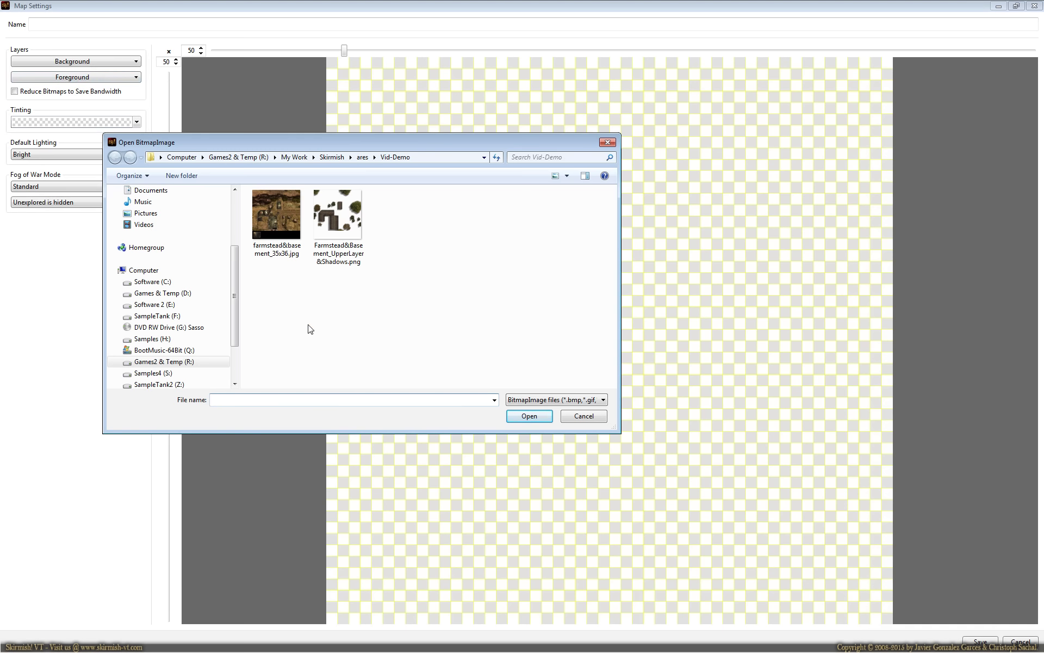
{"action": "double_click", "coordinate": [275, 217]}
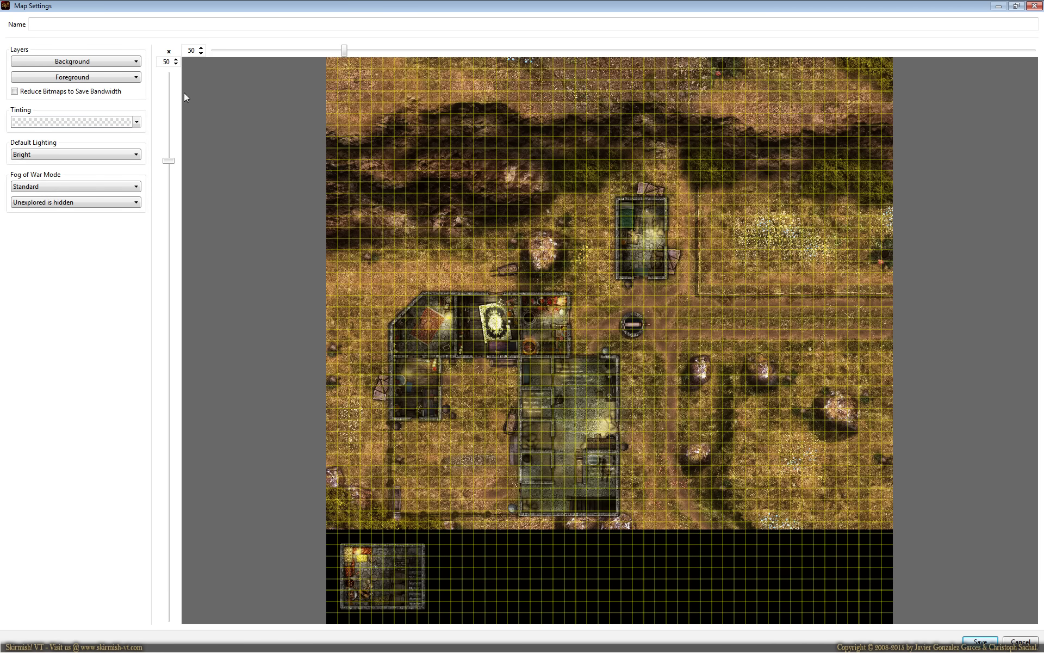
Resize the map grid to 35 squares wide by 36 squares high.
{"action": "left_click_drag", "start_coordinate": [169, 160], "coordinate": [170, 136]}
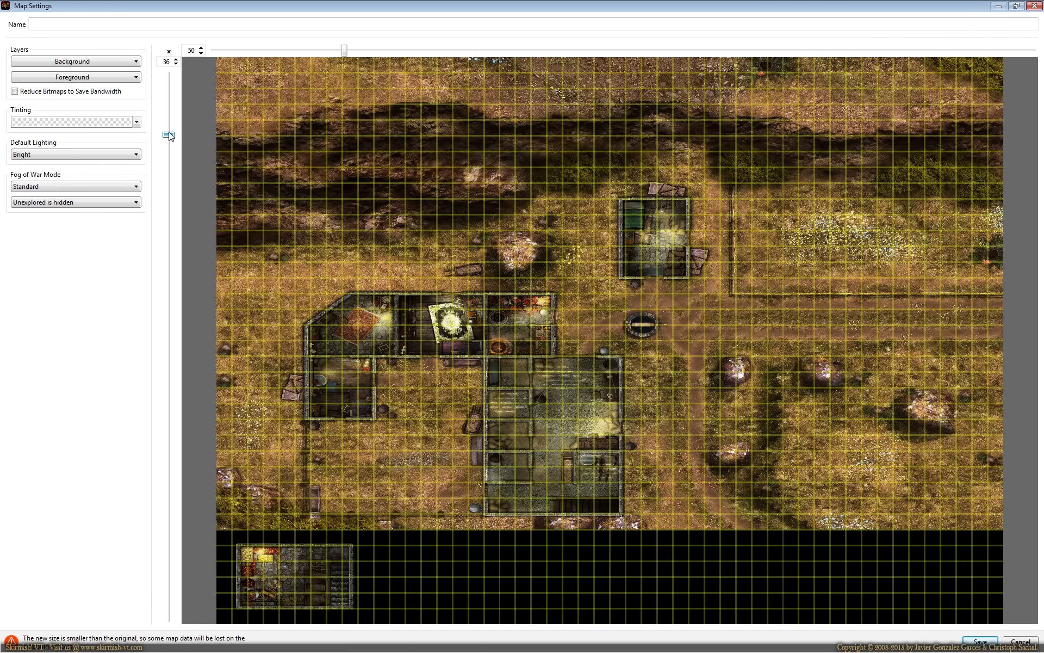
{"action": "left_click_drag", "start_coordinate": [170, 136], "coordinate": [170, 136]}
{"action": "left_click_drag", "start_coordinate": [344, 50], "coordinate": [303, 52]}
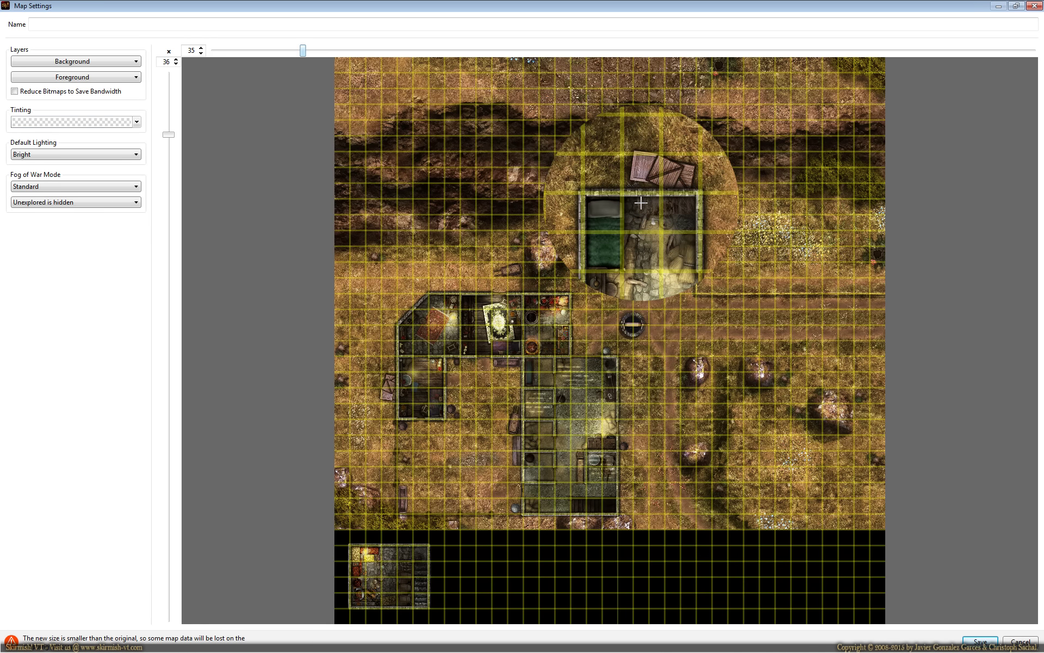
Load Farmstead&Basement_UpperLayer&Shadows.png as the map's foreground layer.
{"action": "left_click", "coordinate": [100, 77]}
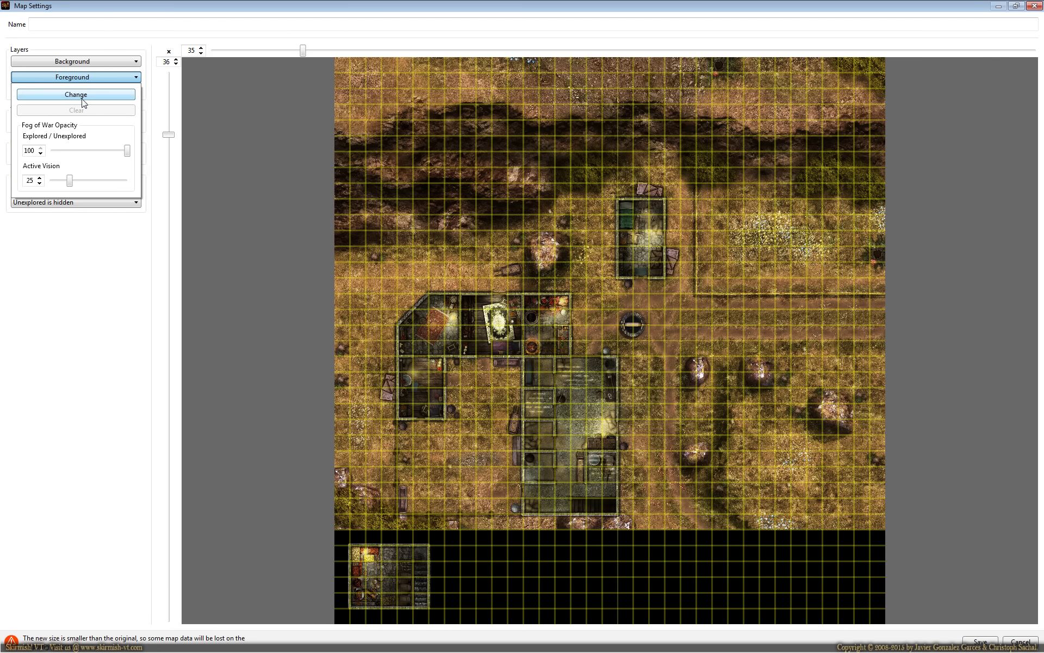
{"action": "left_click", "coordinate": [87, 102]}
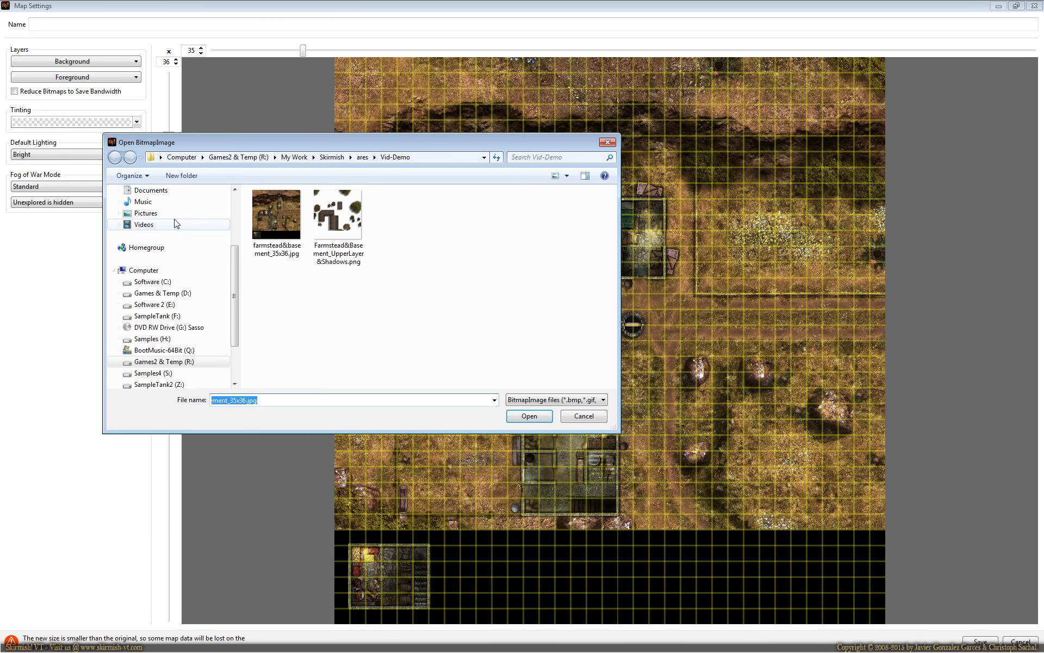
{"action": "double_click", "coordinate": [347, 231]}
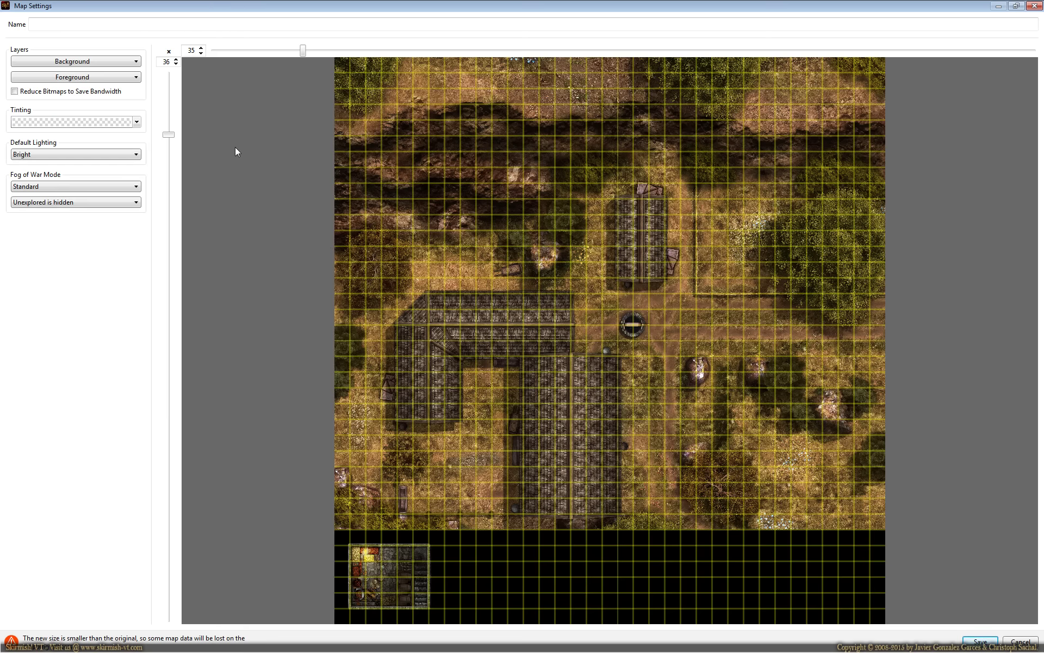
Set the foreground layer's Active Vision opacity to 0.
{"action": "left_click", "coordinate": [75, 82]}
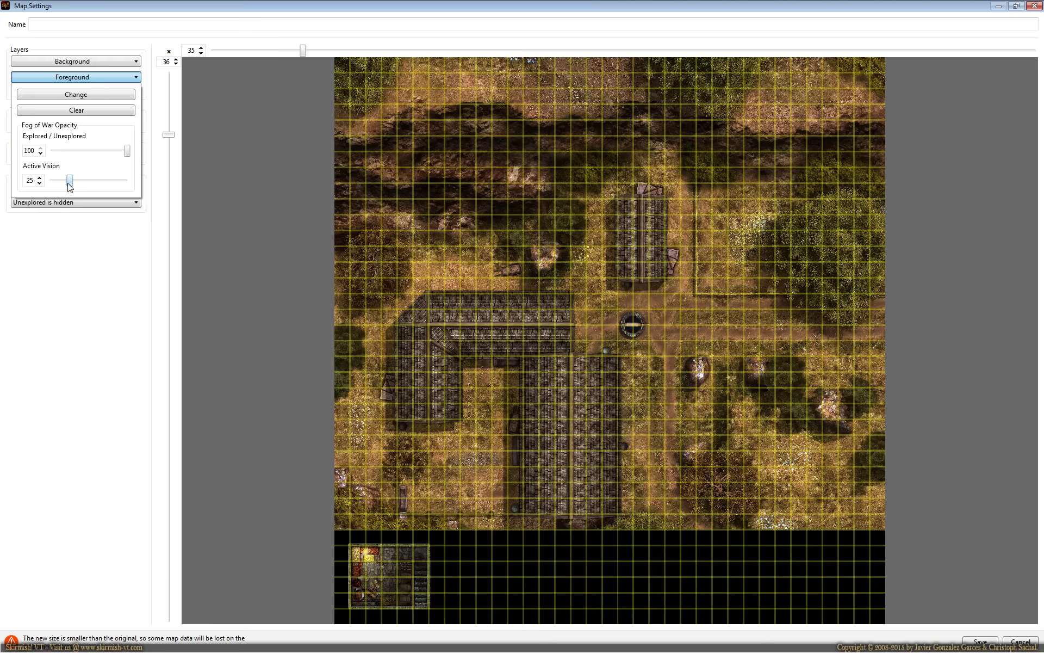
{"action": "left_click_drag", "start_coordinate": [70, 187], "coordinate": [46, 186]}
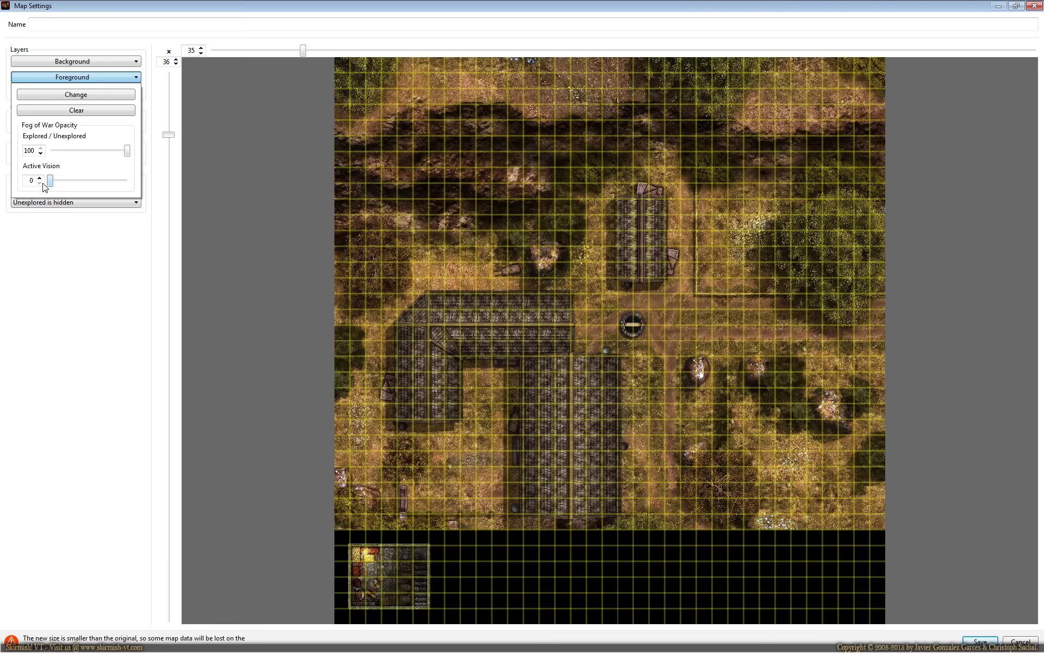
{"action": "left_click", "coordinate": [75, 95]}
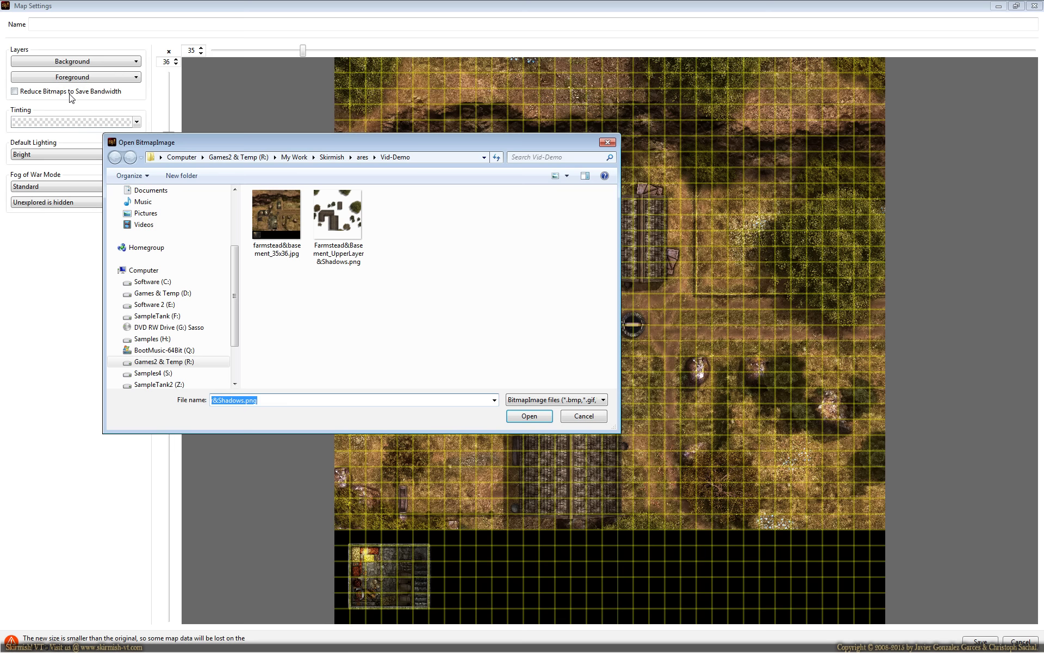
{"action": "key", "text": "Return"}
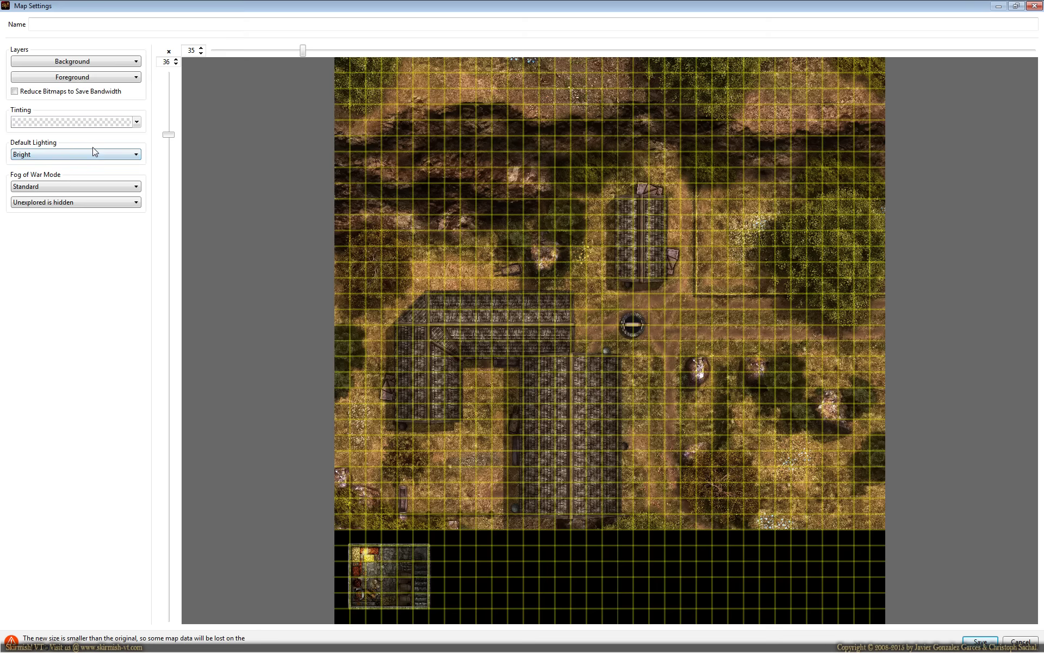
Choose the Standard fog of war mode with unexplored areas hidden, and save the map settings.
{"action": "left_click", "coordinate": [24, 187]}
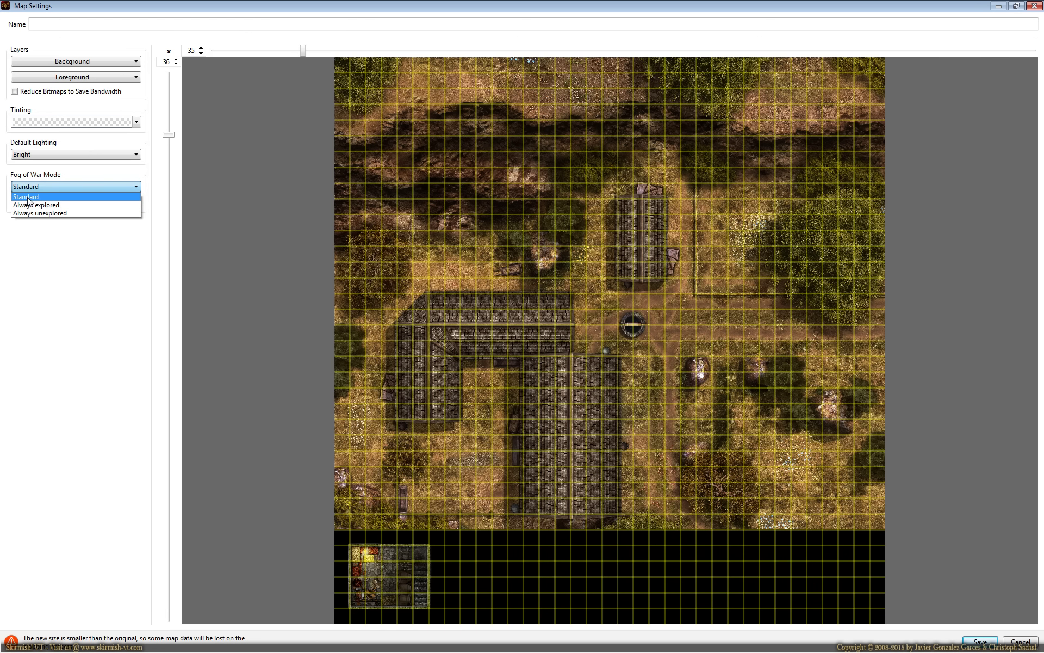
{"action": "left_click", "coordinate": [28, 197]}
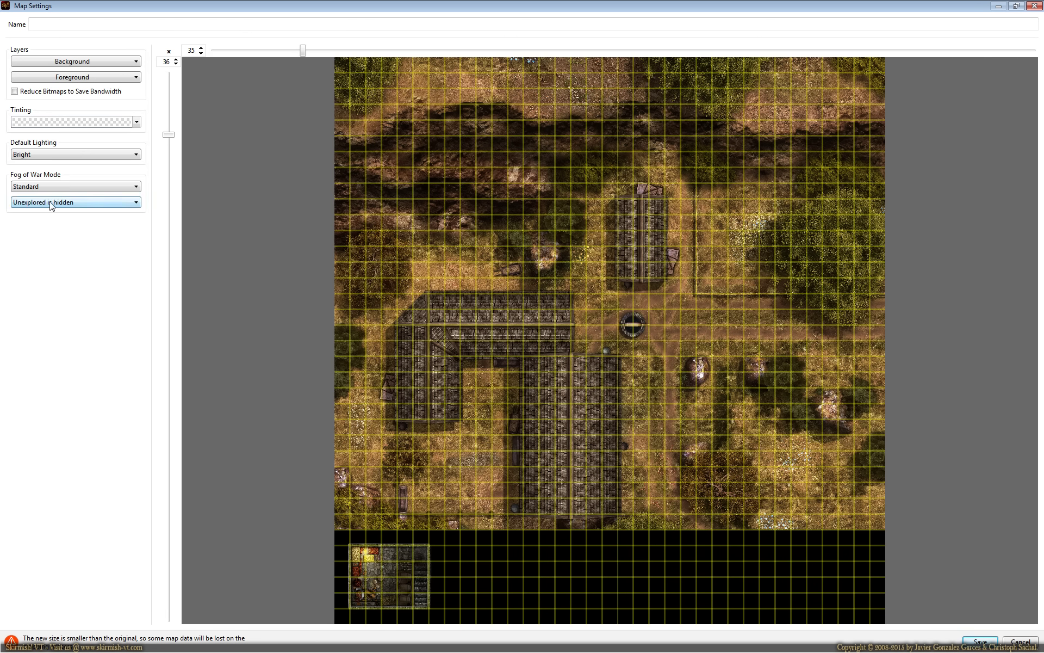
{"action": "left_click", "coordinate": [37, 205]}
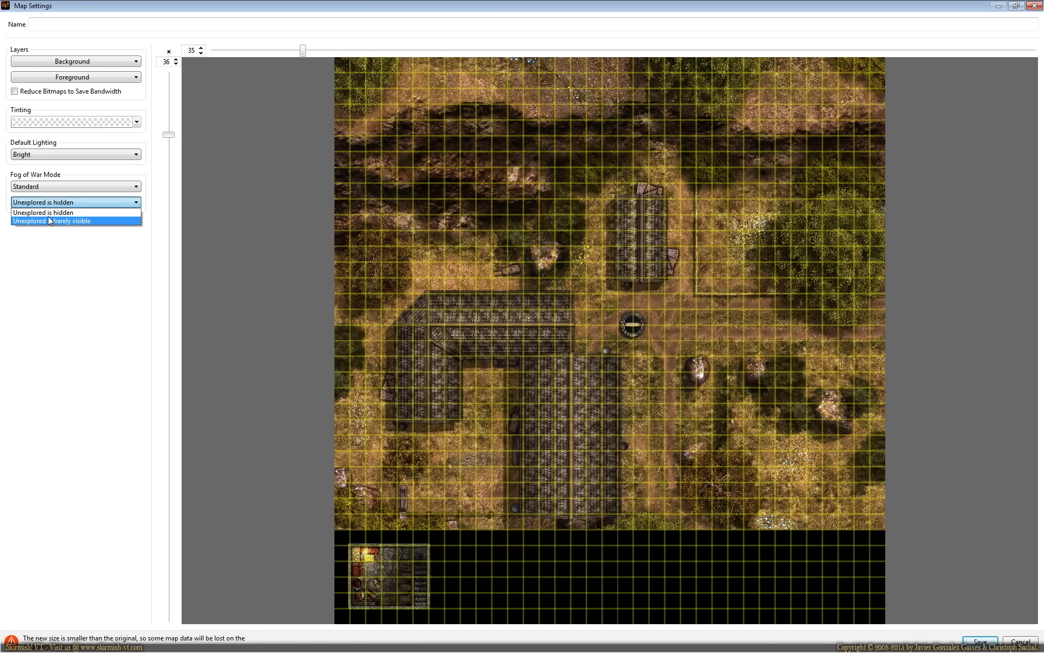
{"action": "left_click", "coordinate": [46, 213]}
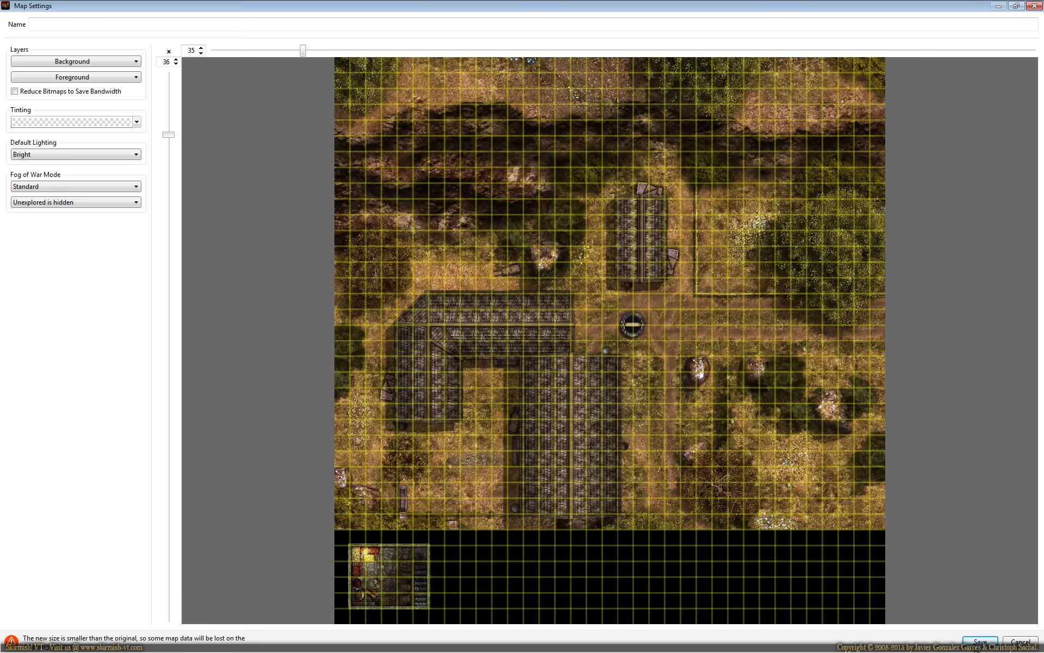
{"action": "left_click", "coordinate": [978, 643]}
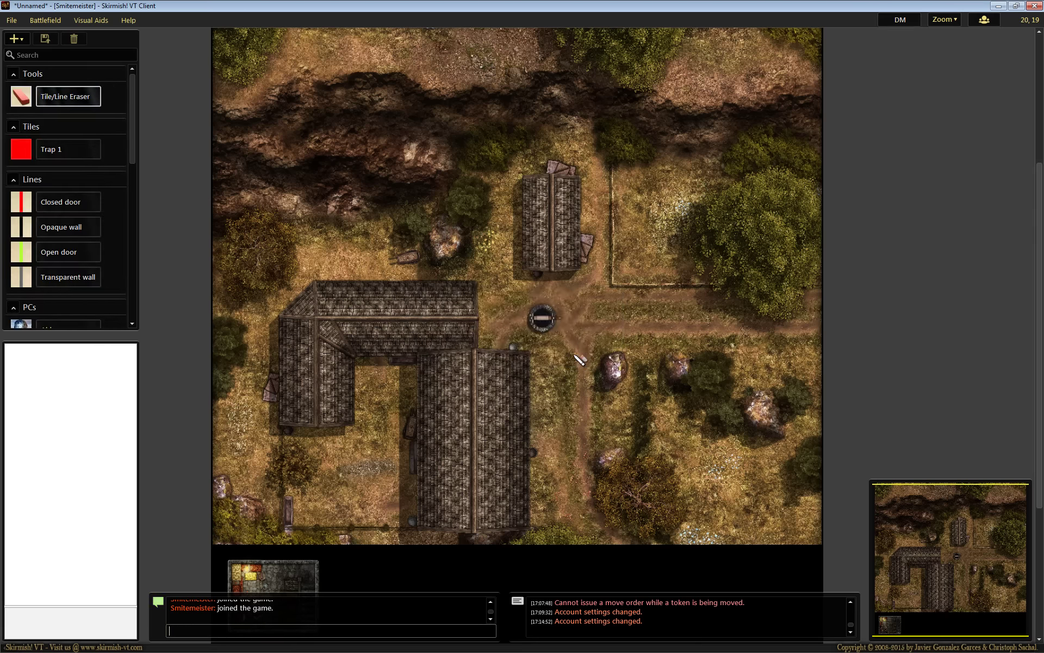
Set the foreground opacity for DM mode to 0% to expose the building interiors.
{"action": "scroll", "coordinate": [575, 390], "scroll_direction": "up", "scroll_amount": 2}
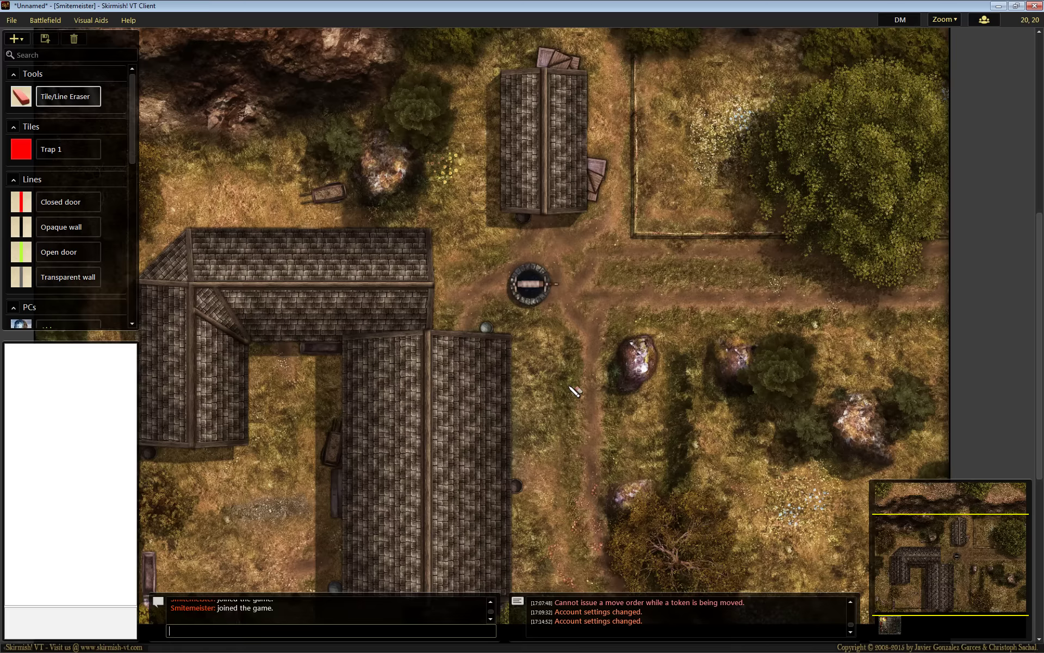
{"action": "scroll", "coordinate": [1040, 271], "scroll_direction": "down", "scroll_amount": 1}
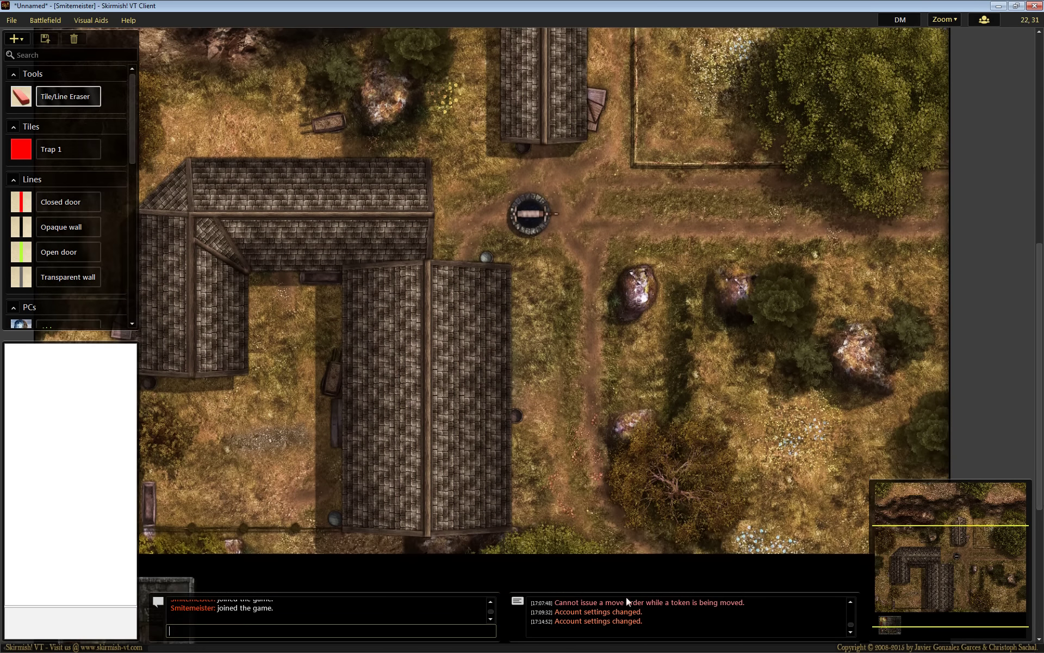
{"action": "scroll", "coordinate": [490, 649], "scroll_direction": "left", "scroll_amount": 1}
{"action": "left_click_drag", "start_coordinate": [699, 650], "coordinate": [694, 650]}
{"action": "left_click_drag", "start_coordinate": [1033, 360], "coordinate": [1033, 338]}
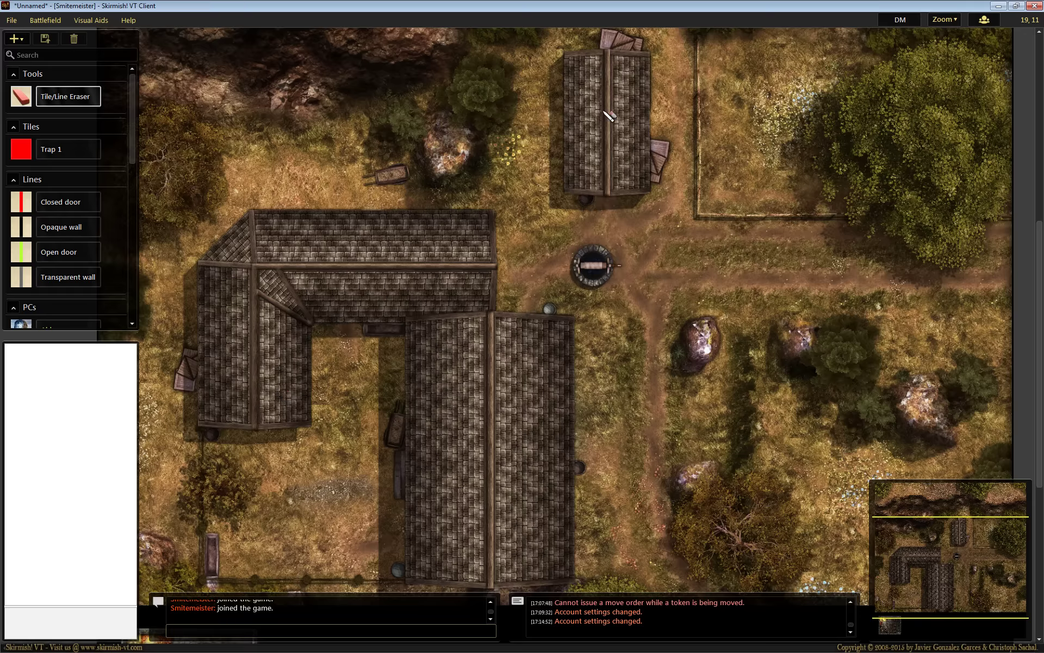
{"action": "left_click", "coordinate": [90, 20]}
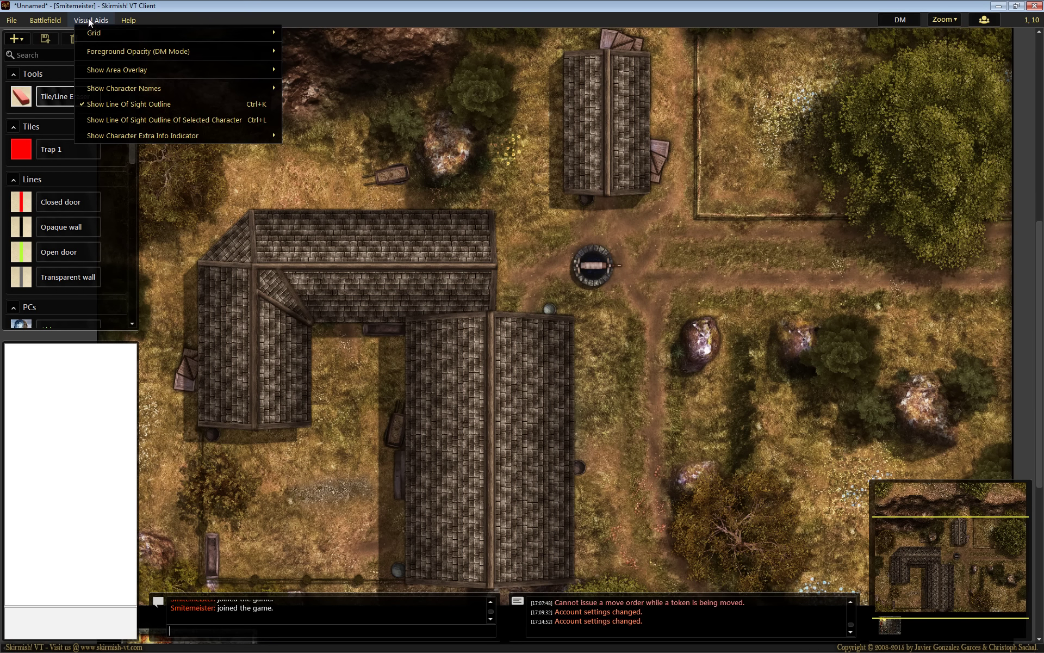
{"action": "mouse_move", "coordinate": [94, 54]}
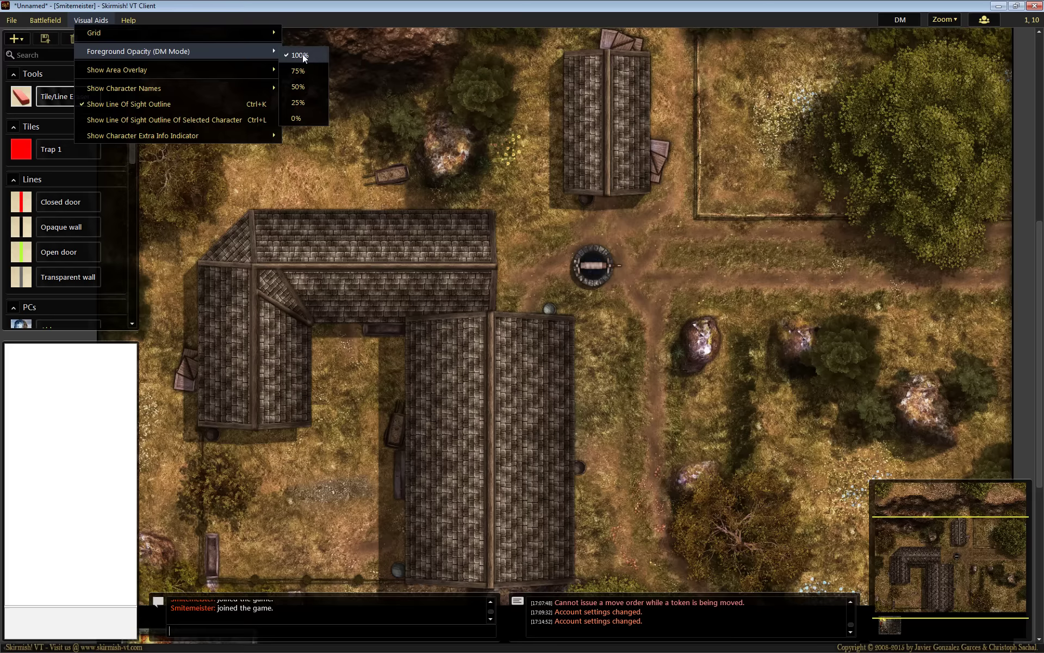
{"action": "left_click", "coordinate": [300, 119]}
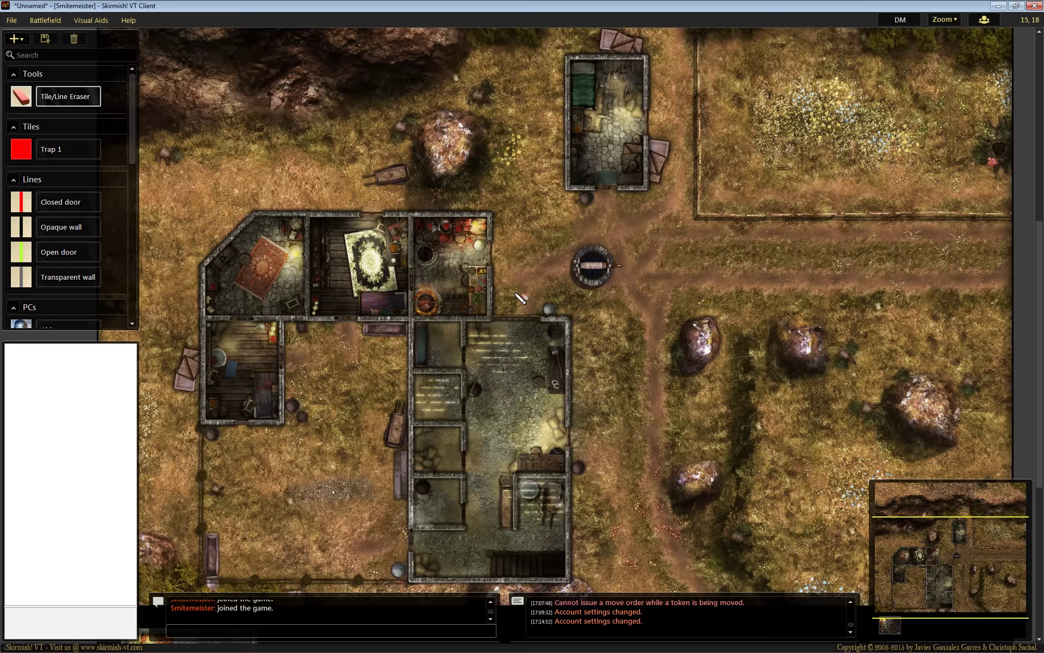
Check the map in Player mode and return to DM mode.
{"action": "left_click", "coordinate": [899, 20]}
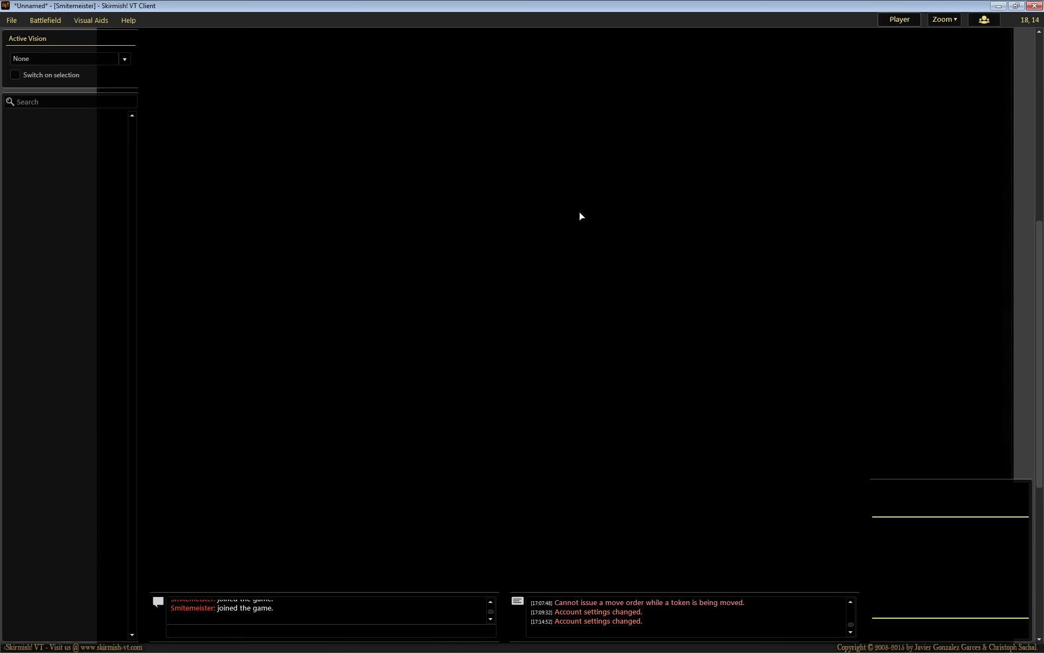
{"action": "left_click", "coordinate": [898, 19]}
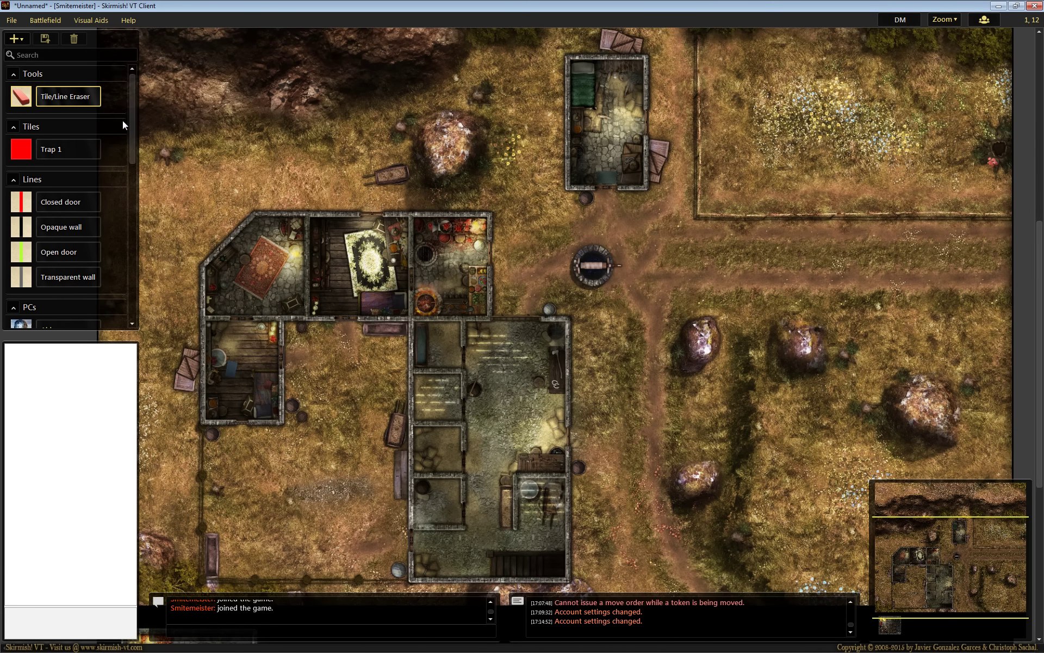
Place the PC Aldor in the farmstead's courtyard at position 9; 25.
{"action": "left_click_drag", "start_coordinate": [132, 117], "coordinate": [133, 188]}
{"action": "left_click", "coordinate": [66, 112]}
{"action": "left_click", "coordinate": [346, 487]}
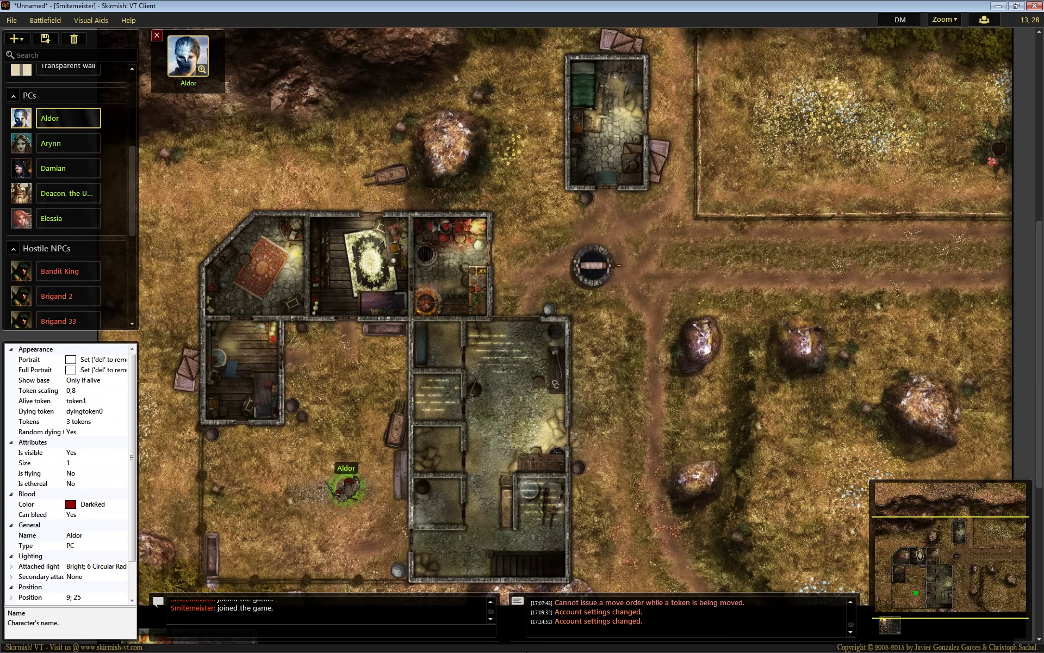
{"action": "scroll", "coordinate": [372, 534], "scroll_direction": "up", "scroll_amount": 2}
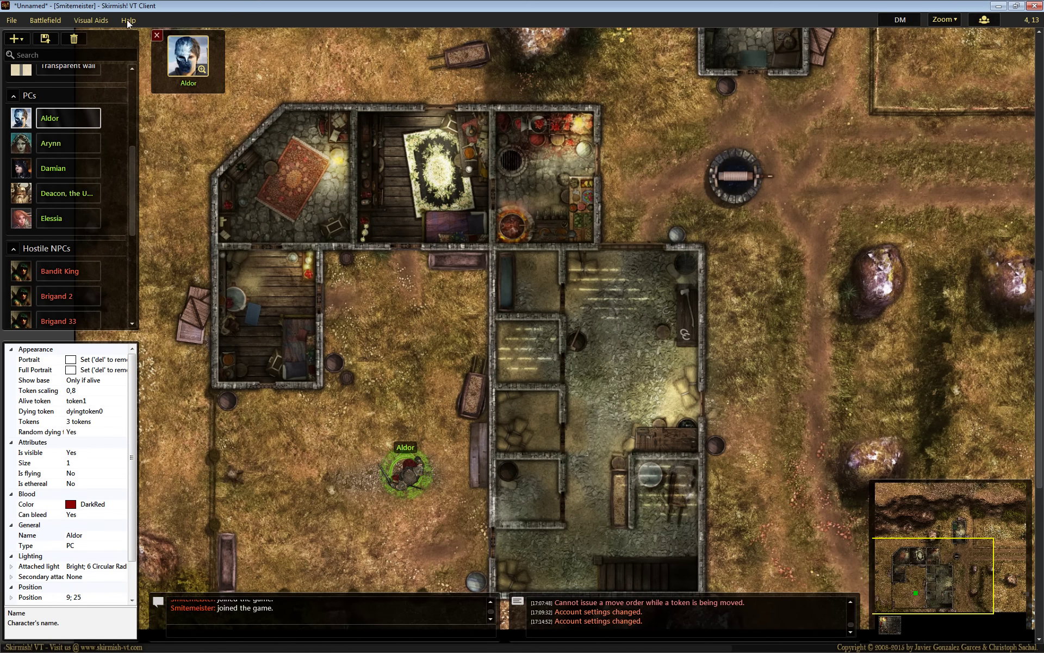
Switch to Player mode and select Aldor to examine what the character can see of the farmstead.
{"action": "left_click", "coordinate": [95, 20]}
{"action": "mouse_move", "coordinate": [128, 20]}
{"action": "left_click", "coordinate": [832, 4]}
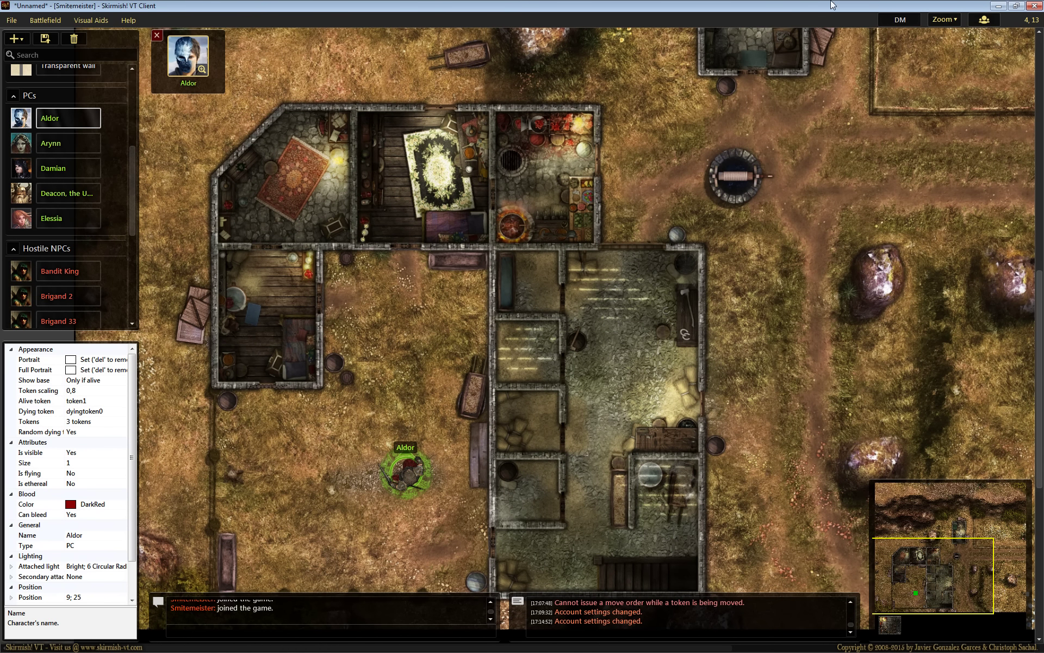
{"action": "left_click", "coordinate": [900, 21]}
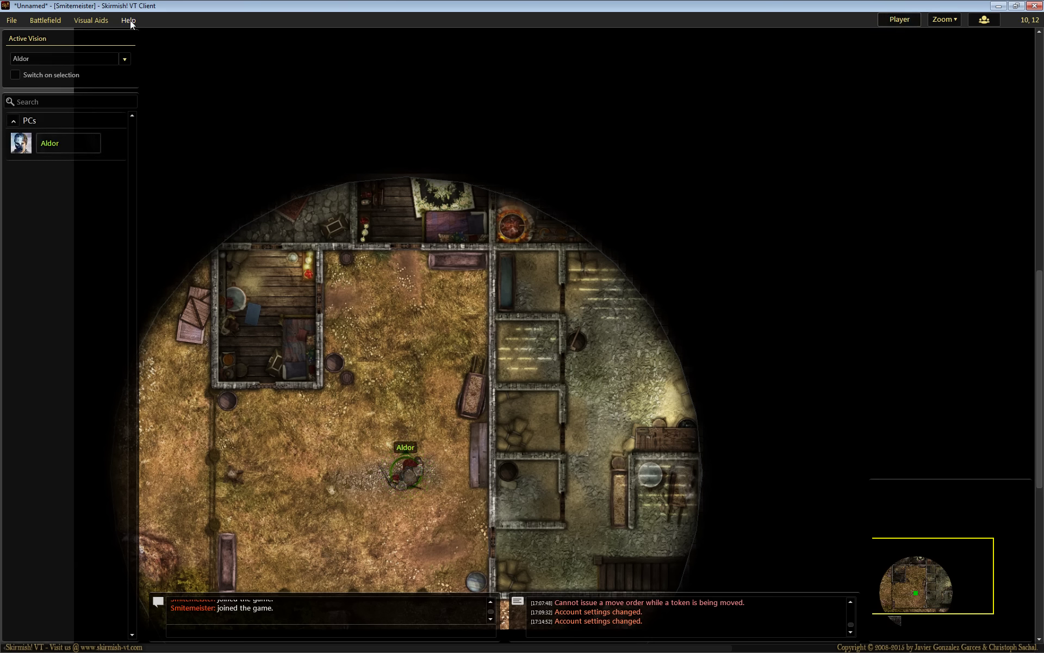
{"action": "left_click", "coordinate": [409, 474]}
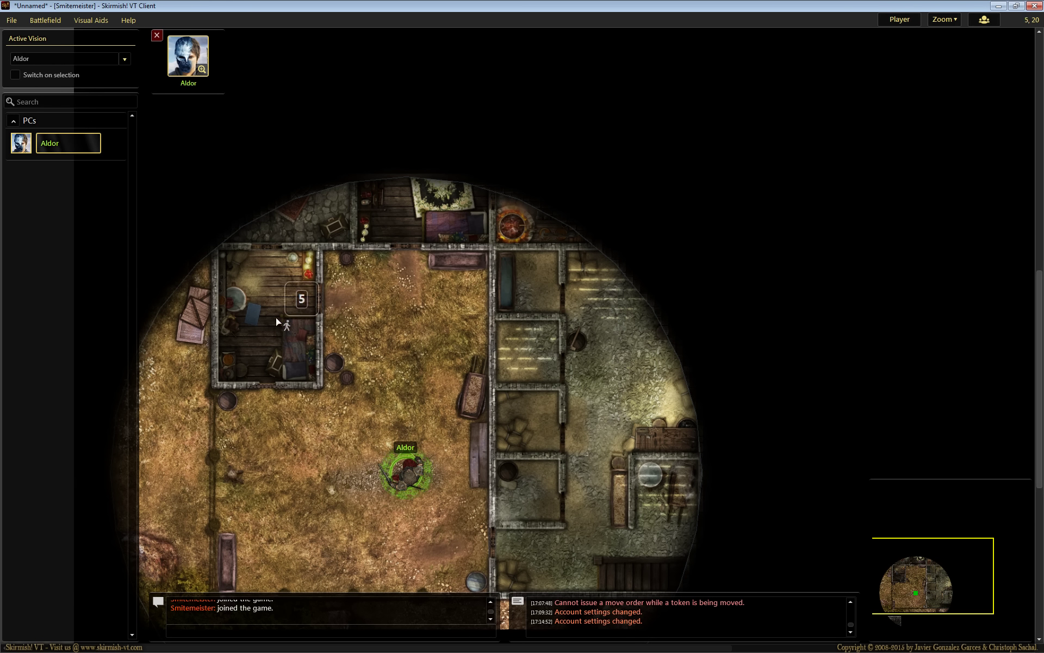
Show the map grid in the dark color.
{"action": "left_click", "coordinate": [86, 23]}
{"action": "mouse_move", "coordinate": [260, 34]}
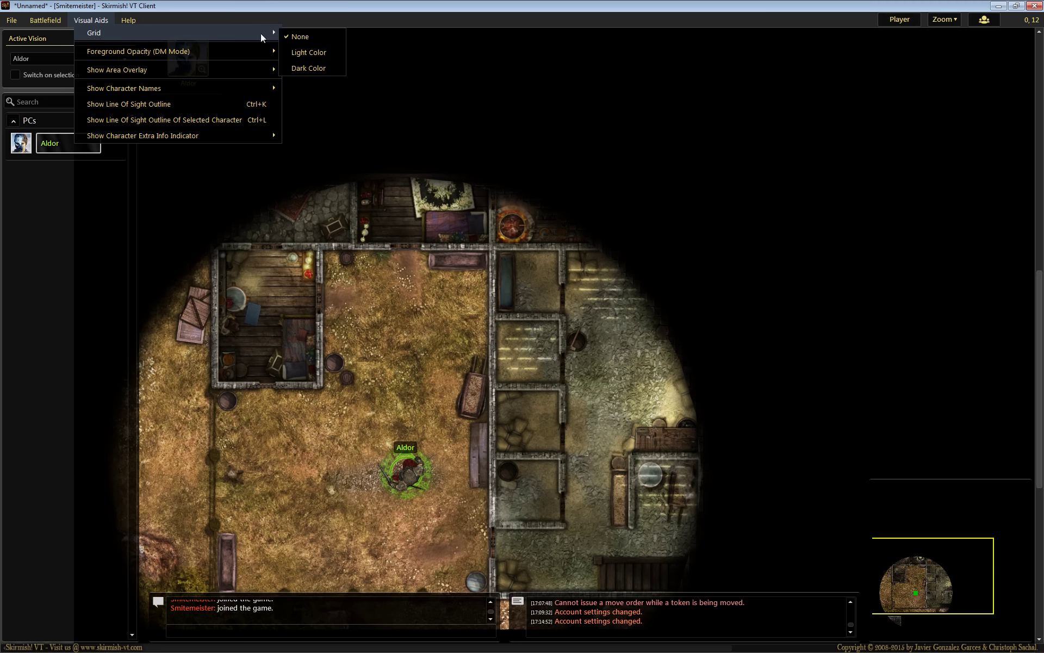
{"action": "left_click", "coordinate": [299, 67]}
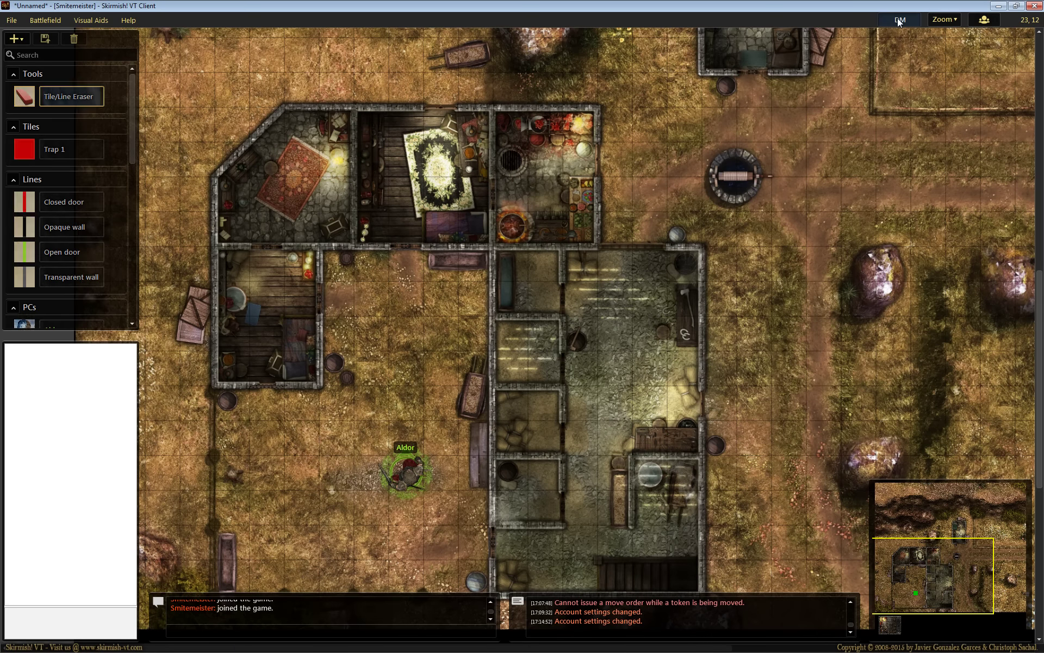
Return to DM mode and trace the outer walls of the farmhouse and adjoining barn with opaque wall lines.
{"action": "left_click", "coordinate": [898, 19]}
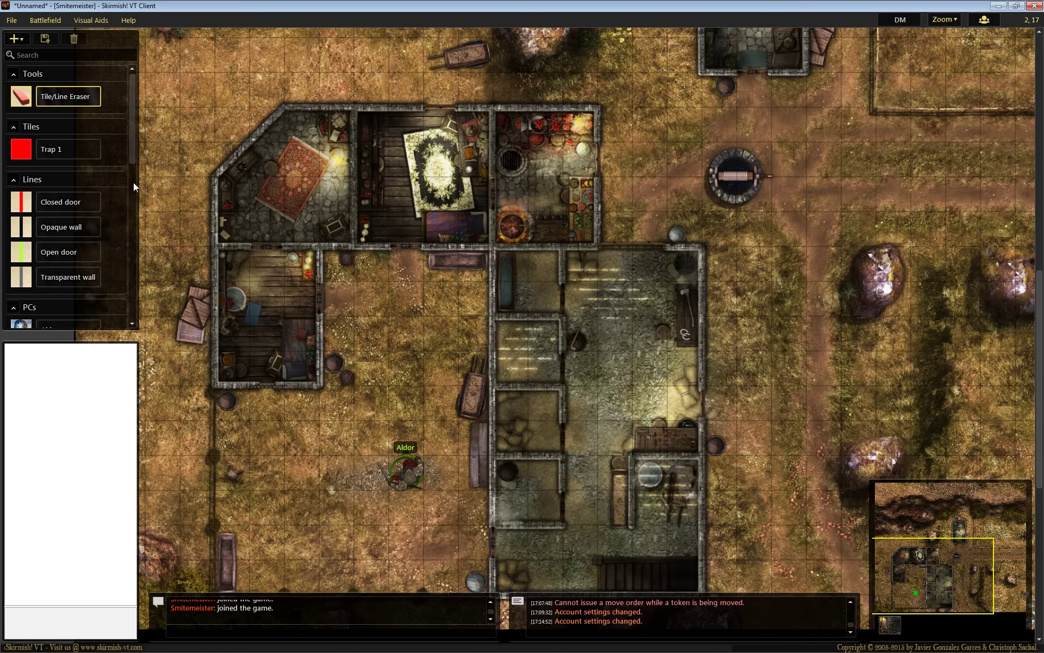
{"action": "scroll", "coordinate": [119, 153], "scroll_direction": "down", "scroll_amount": 2}
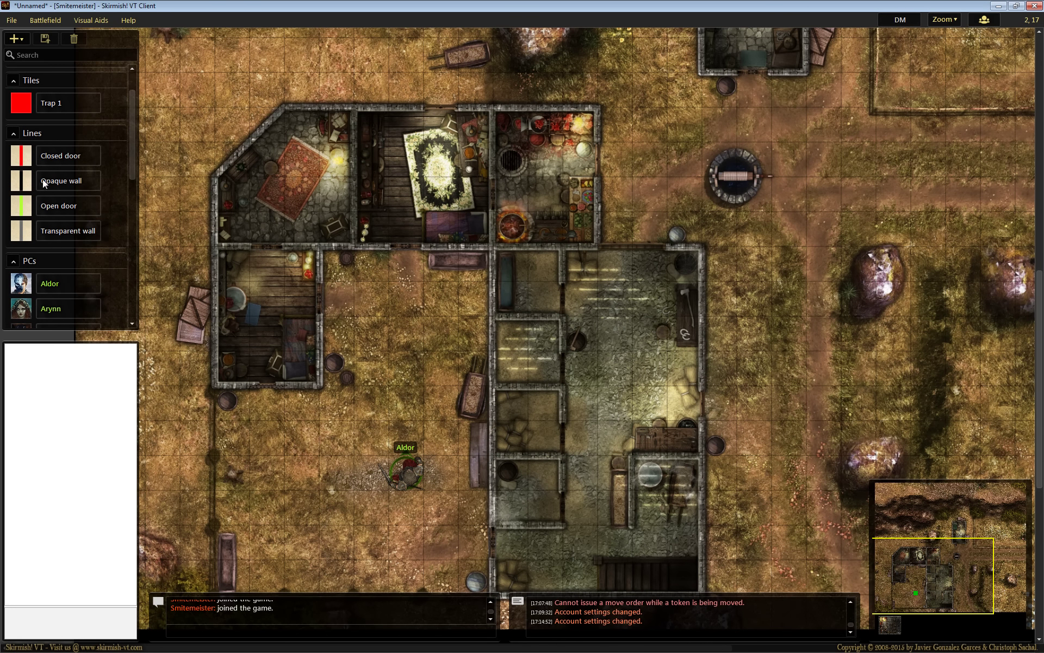
{"action": "left_click", "coordinate": [60, 181]}
{"action": "mouse_move", "coordinate": [320, 246]}
{"action": "left_mouse_down"}
{"action": "mouse_move", "coordinate": [322, 378]}
{"action": "mouse_move", "coordinate": [218, 387]}
{"action": "mouse_move", "coordinate": [215, 175]}
{"action": "mouse_move", "coordinate": [284, 107]}
{"action": "mouse_move", "coordinate": [599, 110]}
{"action": "mouse_move", "coordinate": [602, 245]}
{"action": "mouse_move", "coordinate": [702, 249]}
{"action": "mouse_move", "coordinate": [699, 549]}
{"action": "left_mouse_up"}
{"action": "scroll", "coordinate": [786, 273], "scroll_direction": "up", "scroll_amount": 1}
{"action": "left_click_drag", "start_coordinate": [777, 272], "coordinate": [771, 160]}
{"action": "mouse_move", "coordinate": [690, 490]}
{"action": "left_mouse_down"}
{"action": "mouse_move", "coordinate": [651, 517]}
{"action": "mouse_move", "coordinate": [455, 516]}
{"action": "mouse_move", "coordinate": [457, 143]}
{"action": "left_mouse_up"}
{"action": "scroll", "coordinate": [457, 143], "scroll_direction": "down", "scroll_amount": 1}
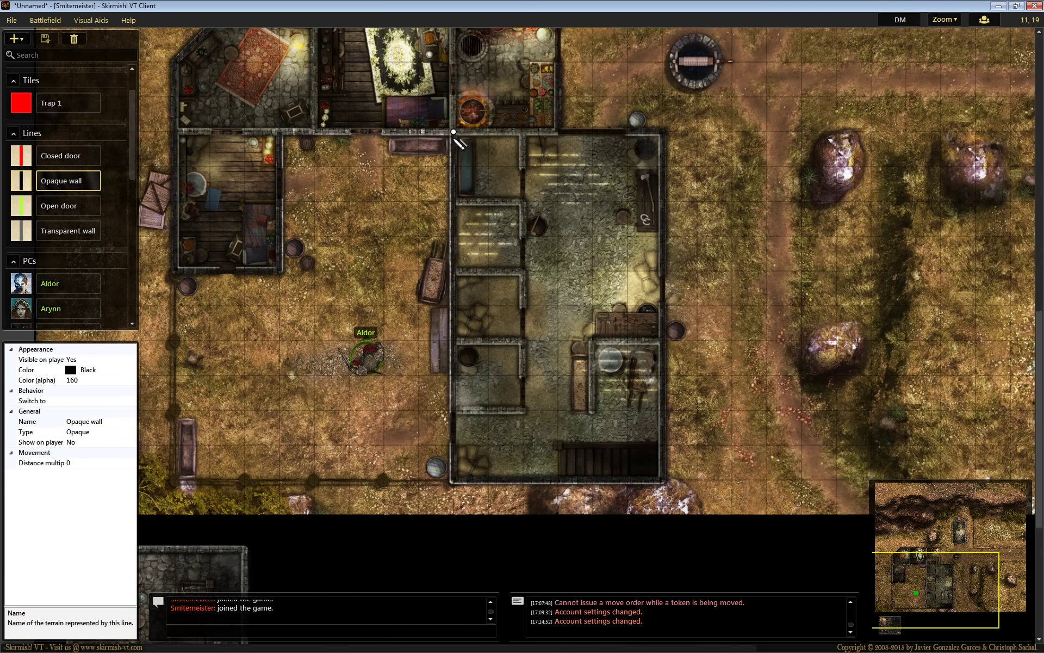
Draw opaque walls along the interior partitions of the farmhouse rooms, the barn stalls and the barn's small corner room.
{"action": "scroll", "coordinate": [456, 140], "scroll_direction": "down", "scroll_amount": 1}
{"action": "left_click_drag", "start_coordinate": [497, 104], "coordinate": [493, 141]}
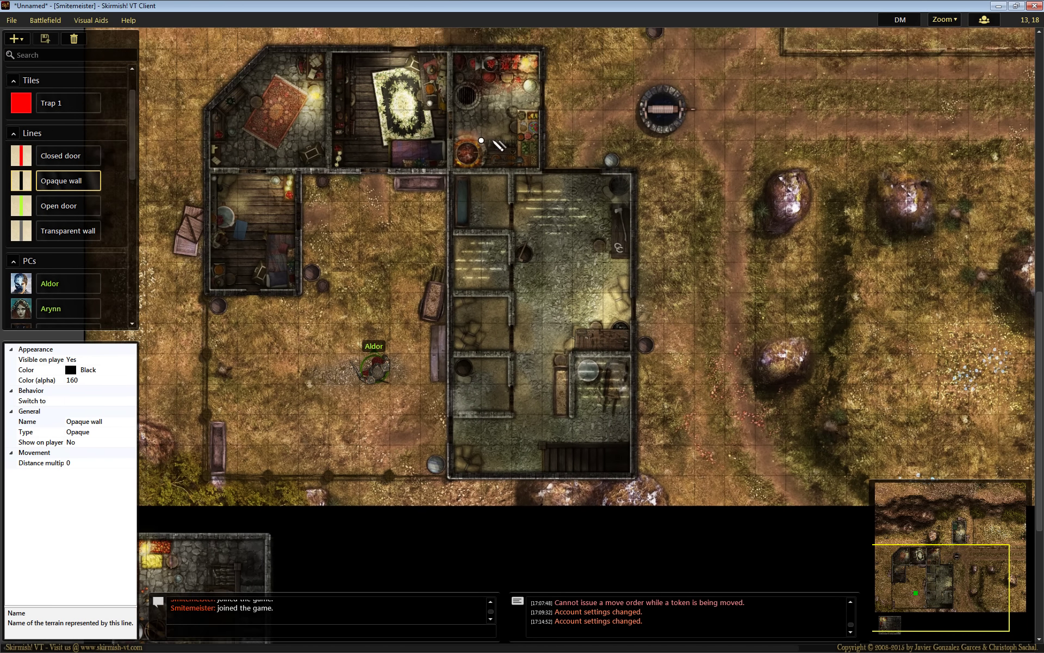
{"action": "left_click_drag", "start_coordinate": [449, 52], "coordinate": [453, 168]}
{"action": "left_click_drag", "start_coordinate": [543, 168], "coordinate": [216, 171]}
{"action": "left_click_drag", "start_coordinate": [329, 49], "coordinate": [331, 169]}
{"action": "mouse_move", "coordinate": [511, 171]}
{"action": "left_mouse_down"}
{"action": "mouse_move", "coordinate": [512, 234]}
{"action": "mouse_move", "coordinate": [489, 246]}
{"action": "mouse_move", "coordinate": [514, 261]}
{"action": "mouse_move", "coordinate": [512, 354]}
{"action": "mouse_move", "coordinate": [452, 356]}
{"action": "mouse_move", "coordinate": [514, 366]}
{"action": "mouse_move", "coordinate": [510, 411]}
{"action": "left_mouse_up"}
{"action": "left_click_drag", "start_coordinate": [509, 411], "coordinate": [463, 413]}
{"action": "mouse_move", "coordinate": [572, 404]}
{"action": "left_mouse_down"}
{"action": "mouse_move", "coordinate": [577, 354]}
{"action": "mouse_move", "coordinate": [631, 352]}
{"action": "left_mouse_up"}
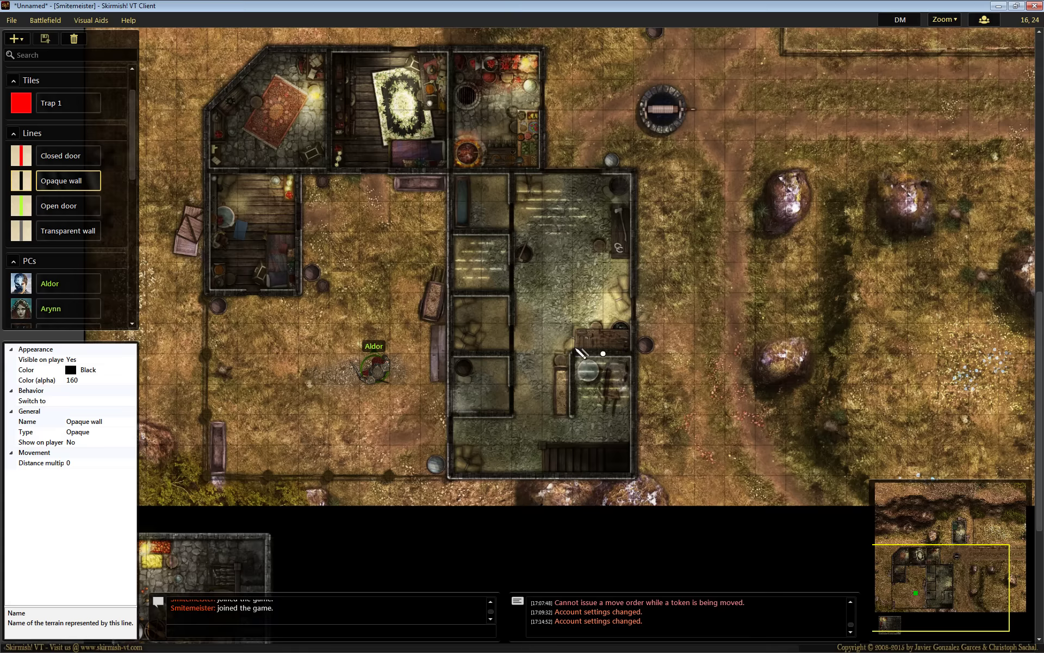
Draw transparent walls along the courtyard fence, from the farmhouse corner down and across to the barn.
{"action": "mouse_move", "coordinate": [207, 294]}
{"action": "left_mouse_down"}
{"action": "mouse_move", "coordinate": [218, 477]}
{"action": "mouse_move", "coordinate": [451, 475]}
{"action": "left_mouse_up"}
{"action": "left_click", "coordinate": [55, 231]}
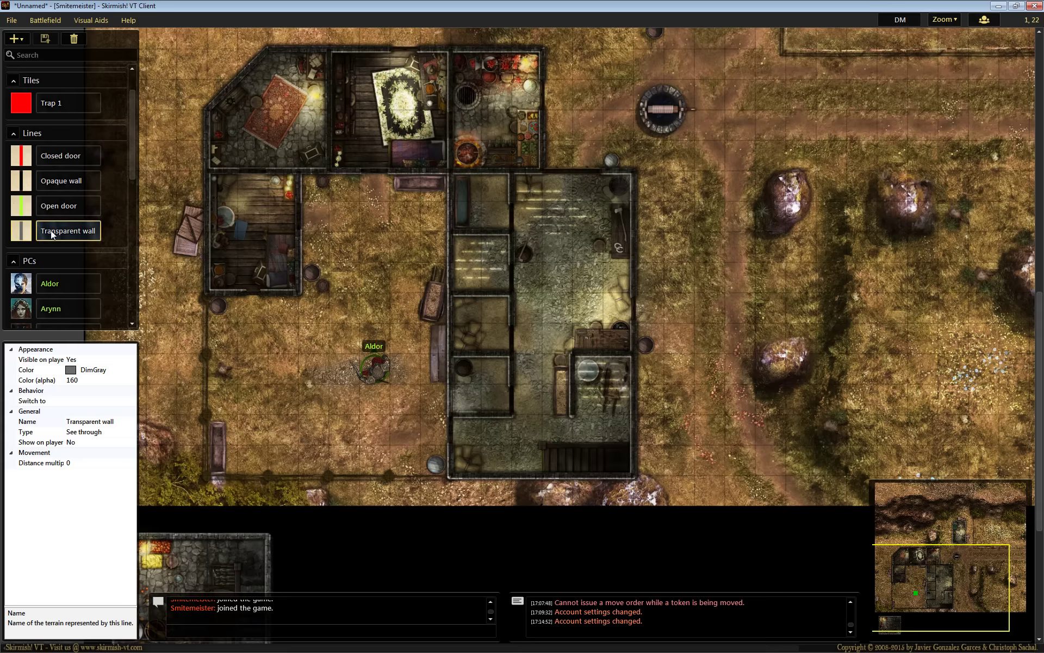
{"action": "left_click_drag", "start_coordinate": [207, 292], "coordinate": [211, 460]}
{"action": "left_click", "coordinate": [208, 474]}
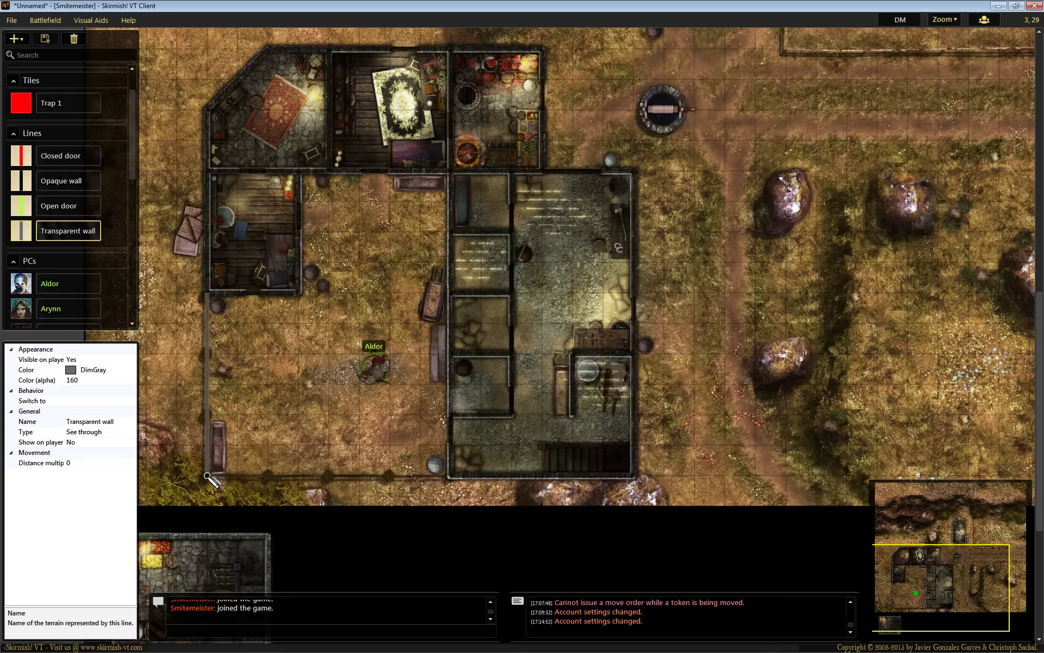
{"action": "double_click", "coordinate": [443, 476]}
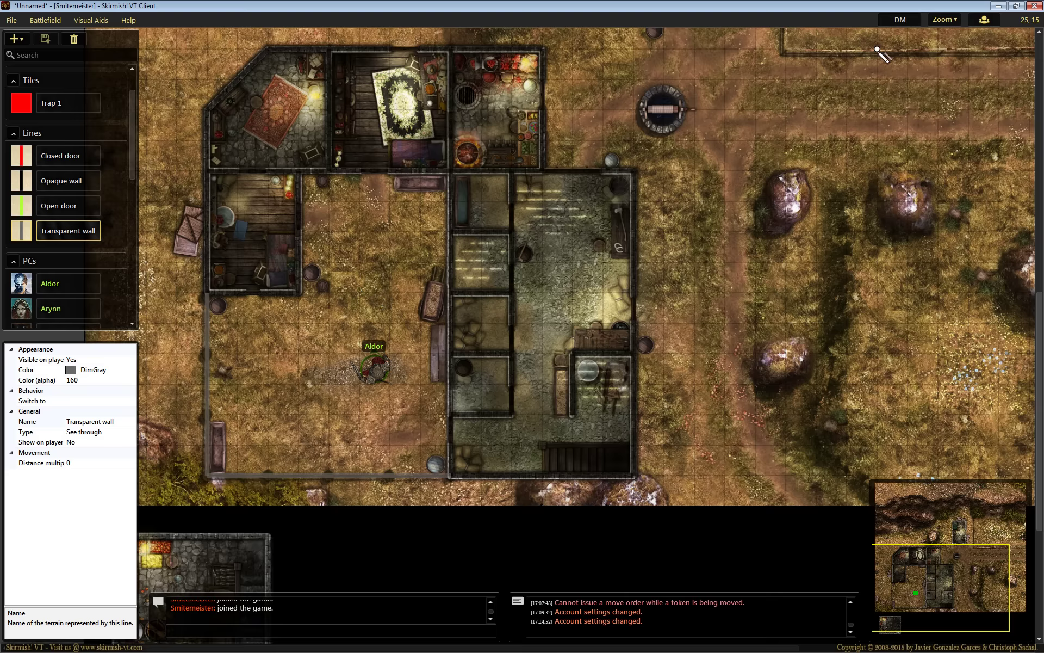
Switch to Player mode and move Aldor around the courtyard's north end to test how the walls block sight.
{"action": "left_click", "coordinate": [898, 20]}
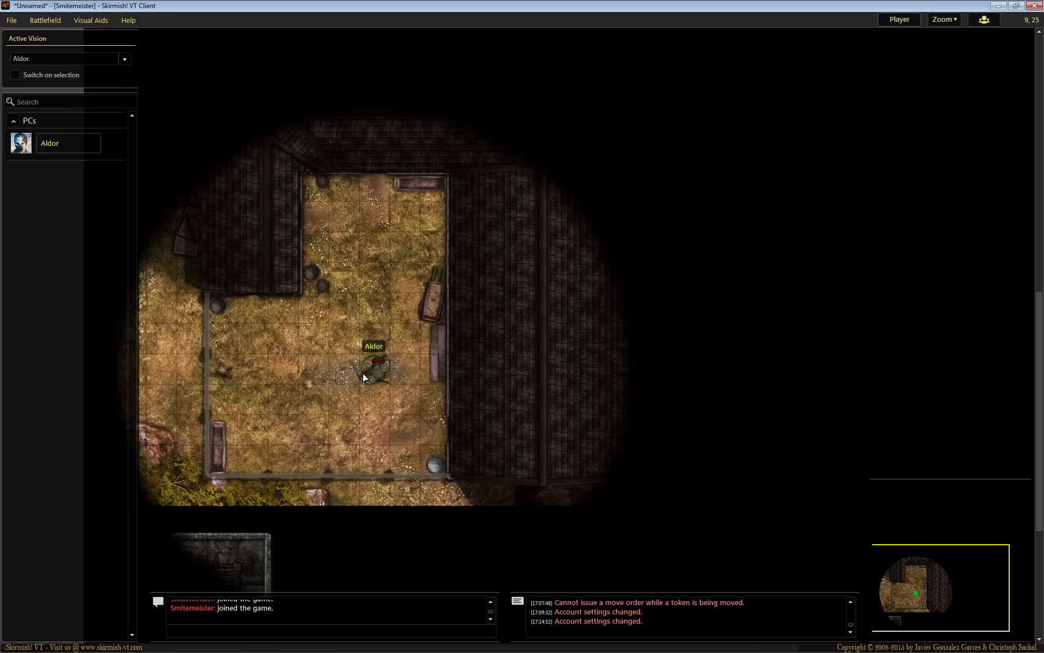
{"action": "left_click", "coordinate": [363, 373]}
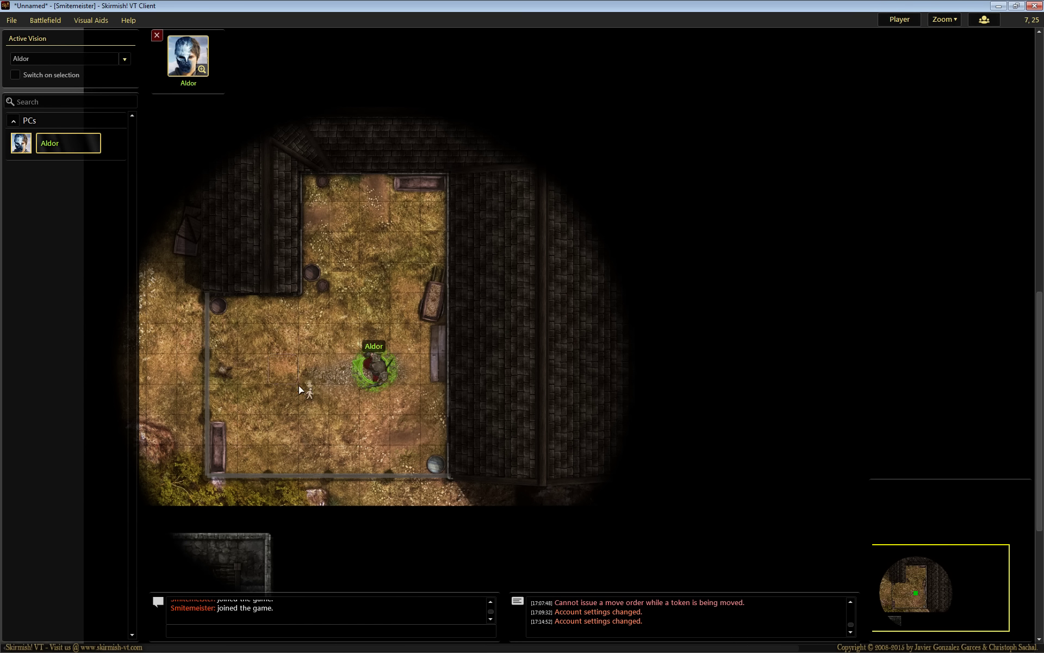
{"action": "left_click", "coordinate": [366, 295]}
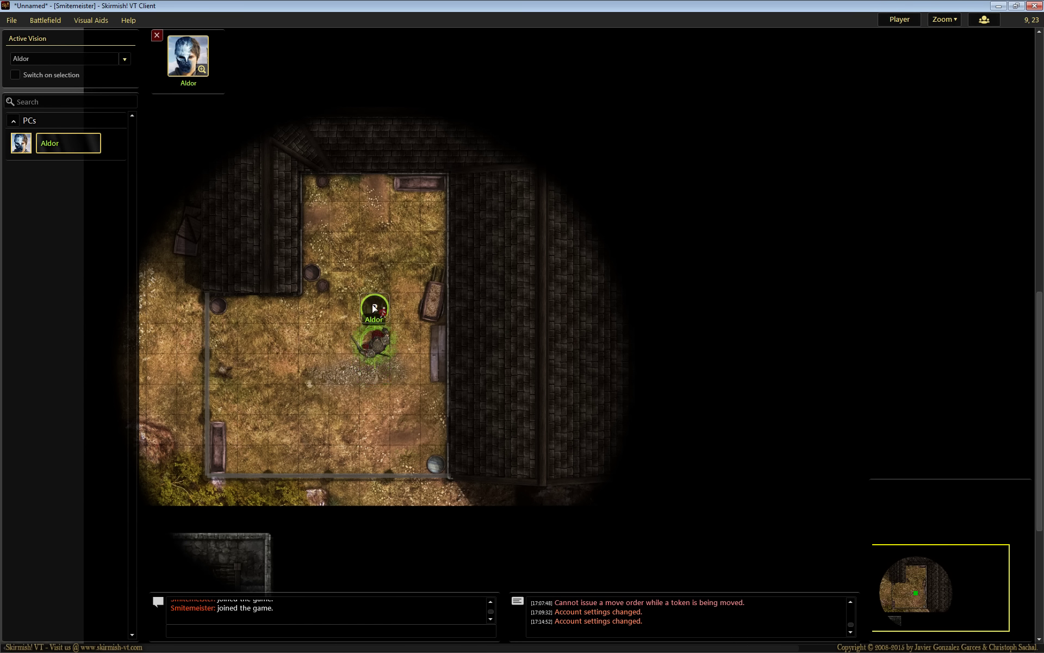
{"action": "left_click", "coordinate": [371, 246]}
{"action": "left_click", "coordinate": [351, 212]}
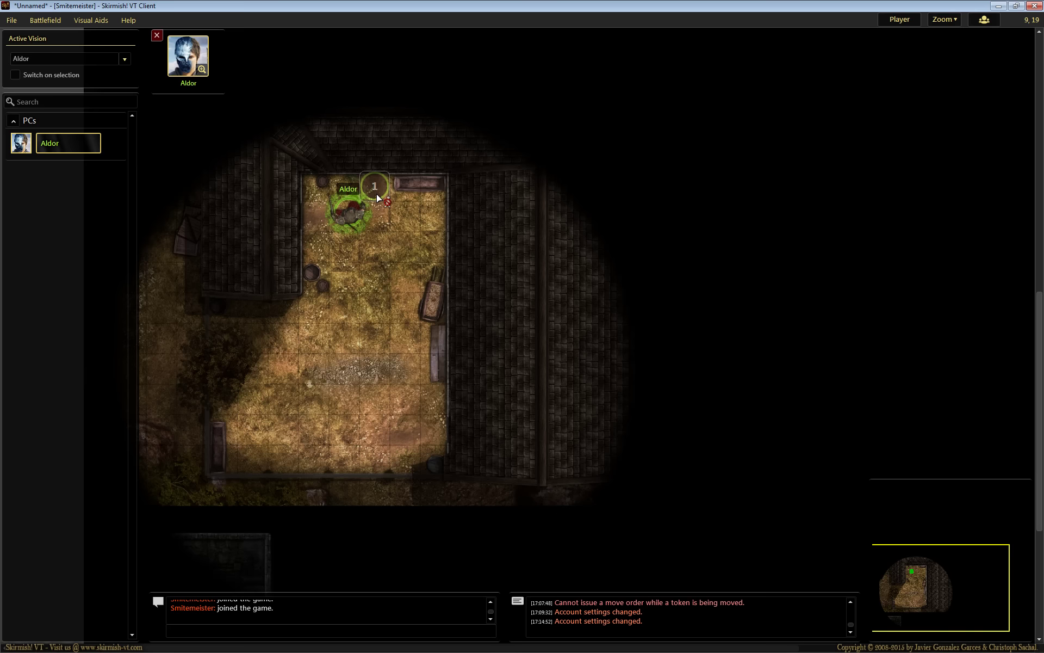
{"action": "left_click", "coordinate": [379, 197]}
{"action": "left_click", "coordinate": [377, 275]}
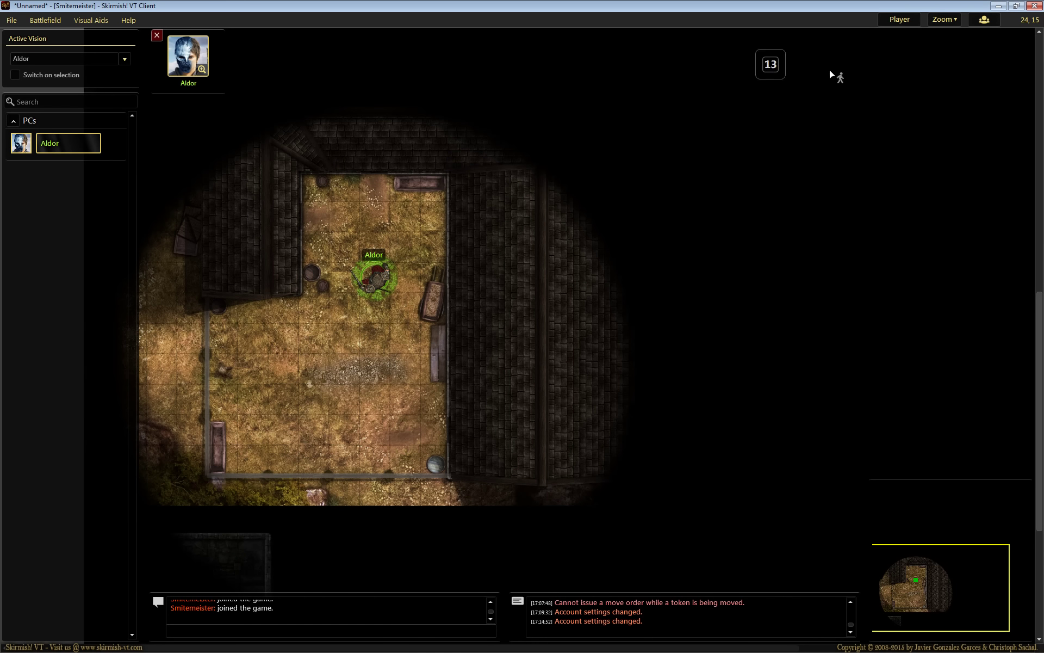
In DM mode, place closed doors on the farmhouse rooms, the barn stalls, the barn's courtyard entrance and its wide north entrance.
{"action": "left_click", "coordinate": [890, 19]}
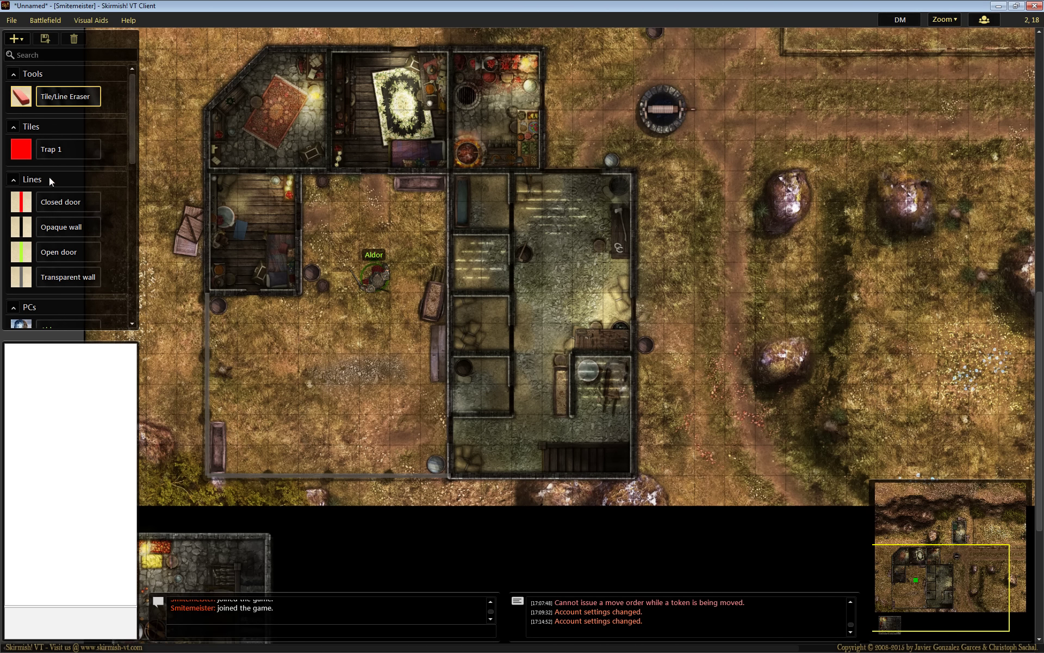
{"action": "left_click", "coordinate": [21, 202]}
{"action": "left_click_drag", "start_coordinate": [360, 171], "coordinate": [389, 170]}
{"action": "left_click_drag", "start_coordinate": [299, 201], "coordinate": [299, 230]}
{"action": "left_click_drag", "start_coordinate": [238, 170], "coordinate": [267, 171]}
{"action": "left_click_drag", "start_coordinate": [451, 109], "coordinate": [451, 140]}
{"action": "mouse_move", "coordinate": [511, 201]}
{"action": "left_mouse_down"}
{"action": "mouse_move", "coordinate": [511, 414]}
{"action": "mouse_move", "coordinate": [456, 436]}
{"action": "left_mouse_up"}
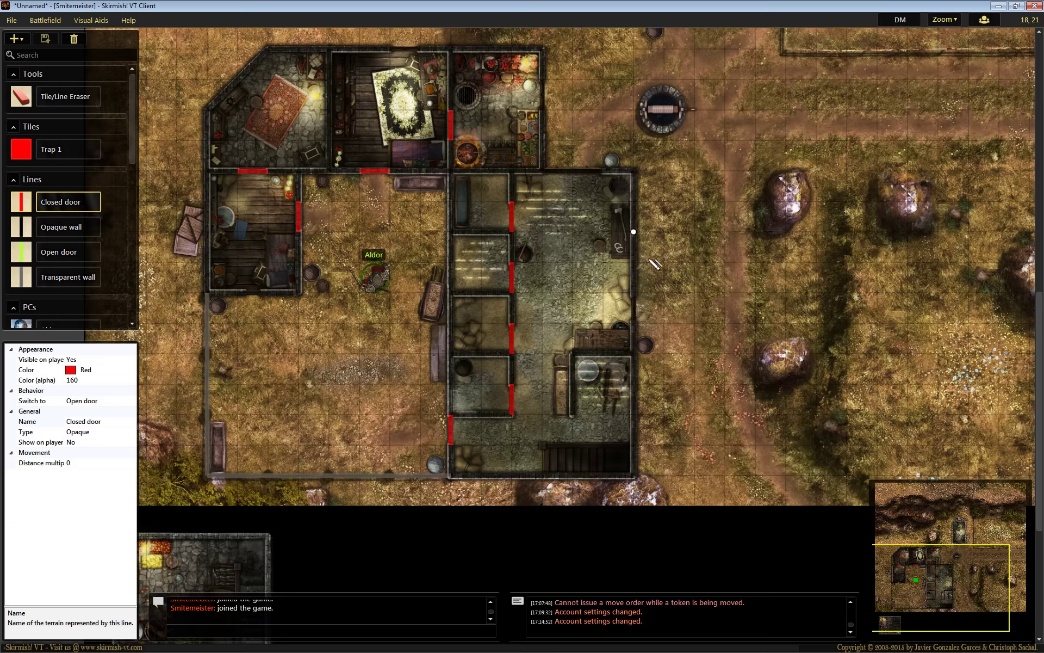
{"action": "left_click_drag", "start_coordinate": [544, 170], "coordinate": [602, 170]}
Enclose the small detached building north of the well with opaque walls and place a closed door on its south side.
{"action": "left_click_drag", "start_coordinate": [1039, 304], "coordinate": [1039, 220]}
{"action": "left_click", "coordinate": [61, 226]}
{"action": "left_click_drag", "start_coordinate": [633, 81], "coordinate": [722, 82]}
{"action": "left_click_drag", "start_coordinate": [722, 81], "coordinate": [722, 232]}
{"action": "left_click_drag", "start_coordinate": [722, 232], "coordinate": [645, 233]}
{"action": "mouse_move", "coordinate": [632, 92]}
{"action": "left_mouse_down"}
{"action": "mouse_move", "coordinate": [632, 231]}
{"action": "mouse_move", "coordinate": [694, 233]}
{"action": "left_mouse_up"}
{"action": "left_click", "coordinate": [60, 202]}
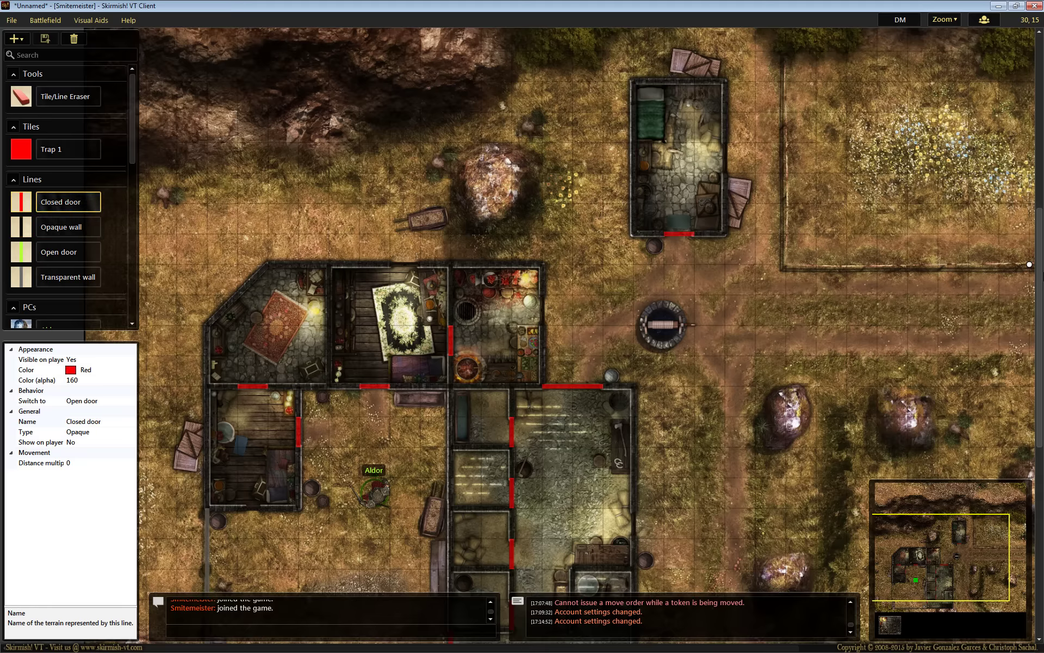
Set the color alpha of the Closed door line to 80.
{"action": "scroll", "coordinate": [1029, 265], "scroll_direction": "down", "scroll_amount": 5}
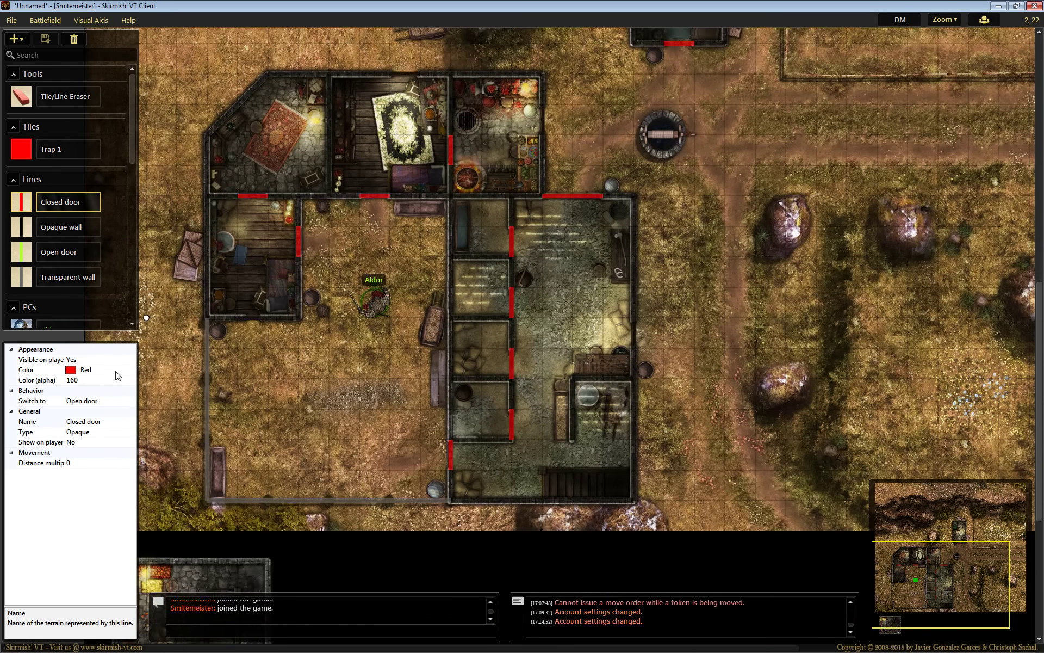
{"action": "left_click", "coordinate": [80, 381]}
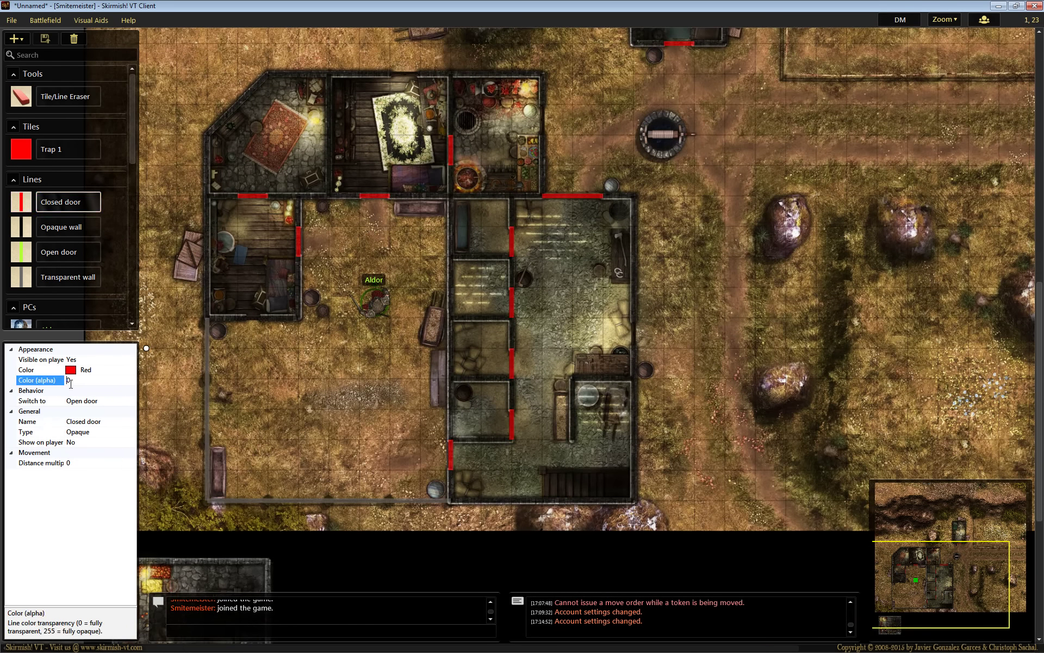
{"action": "key", "text": "Return"}
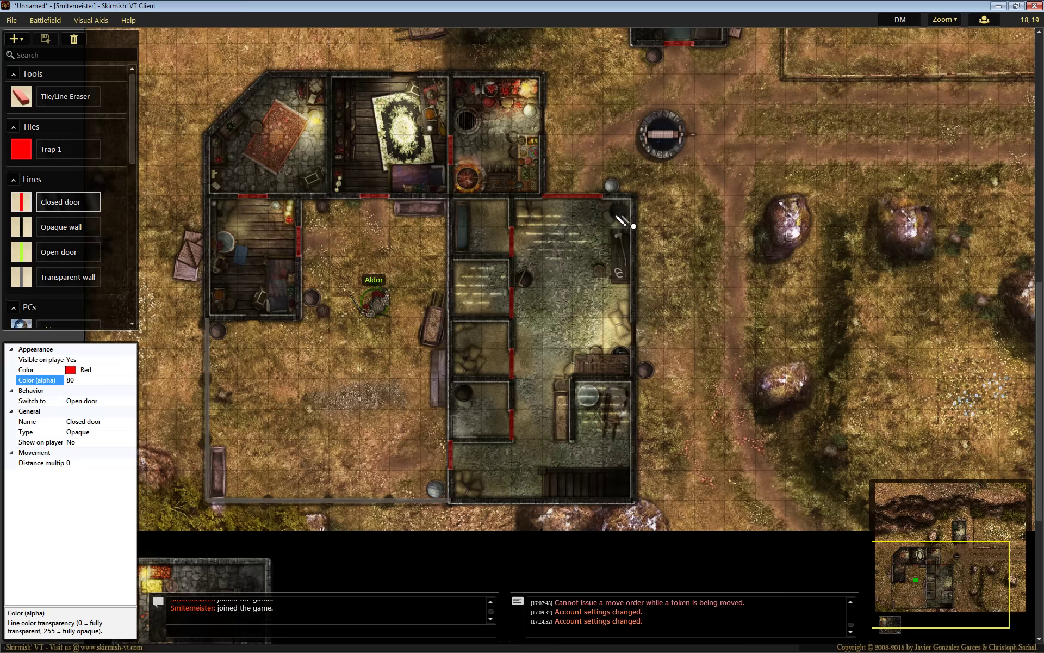
Switch to Player mode, select Aldor and reset the fog of war.
{"action": "left_click", "coordinate": [900, 20]}
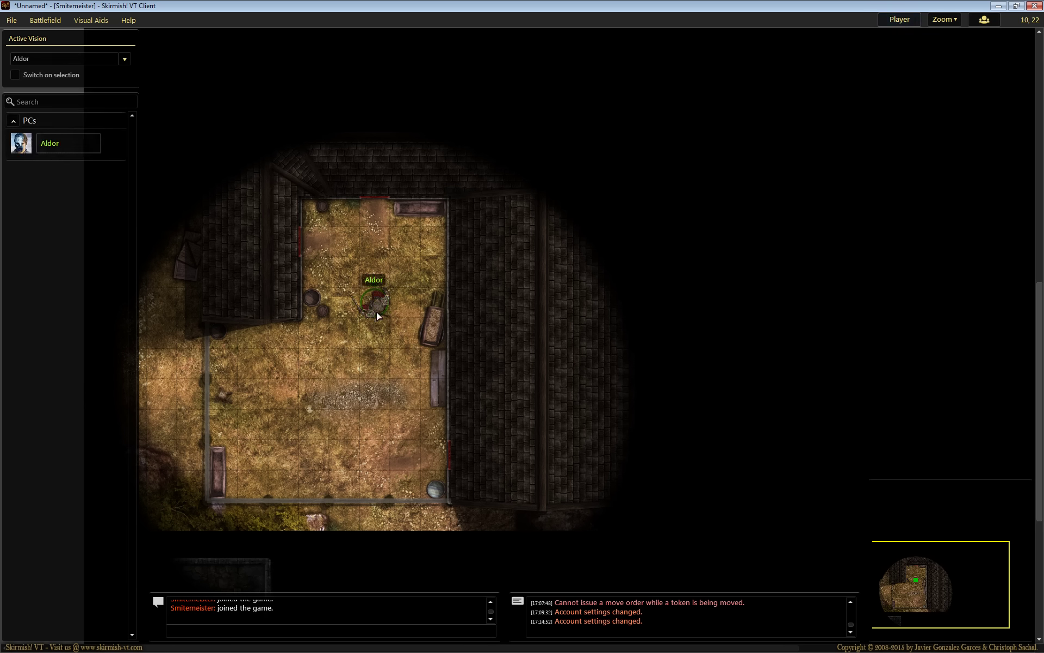
{"action": "left_click", "coordinate": [377, 300]}
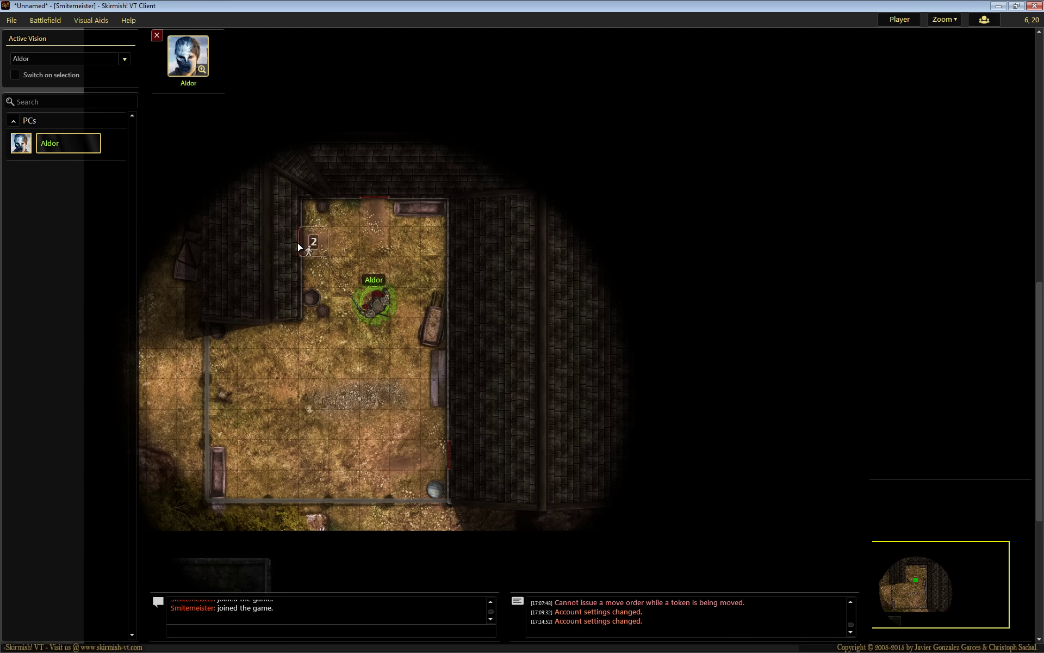
{"action": "left_click", "coordinate": [55, 23]}
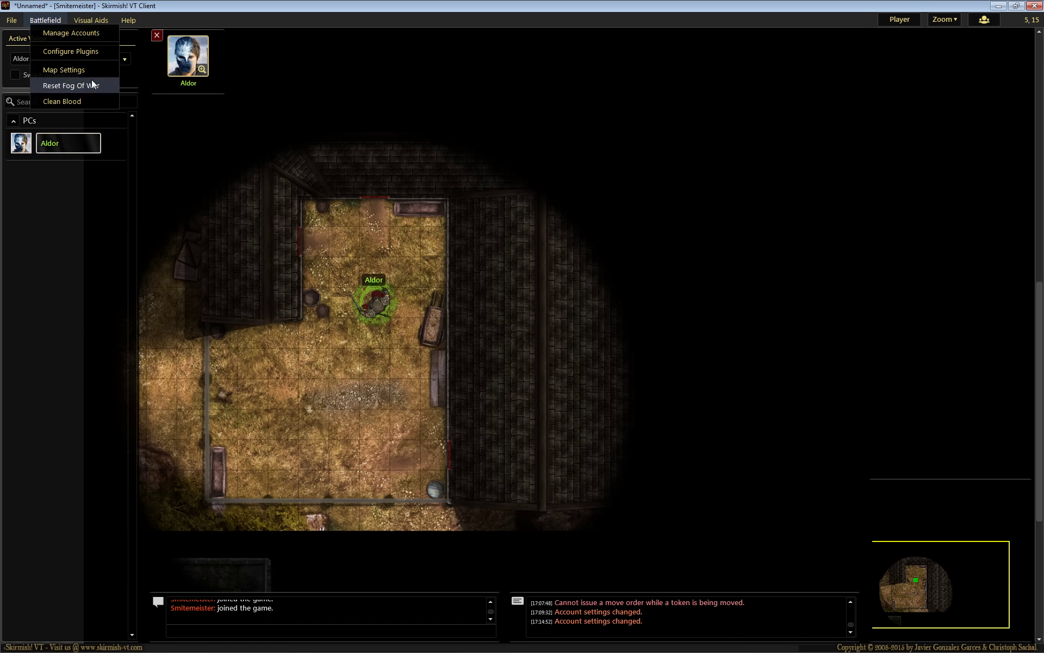
{"action": "left_click", "coordinate": [64, 83]}
{"action": "left_click", "coordinate": [491, 337]}
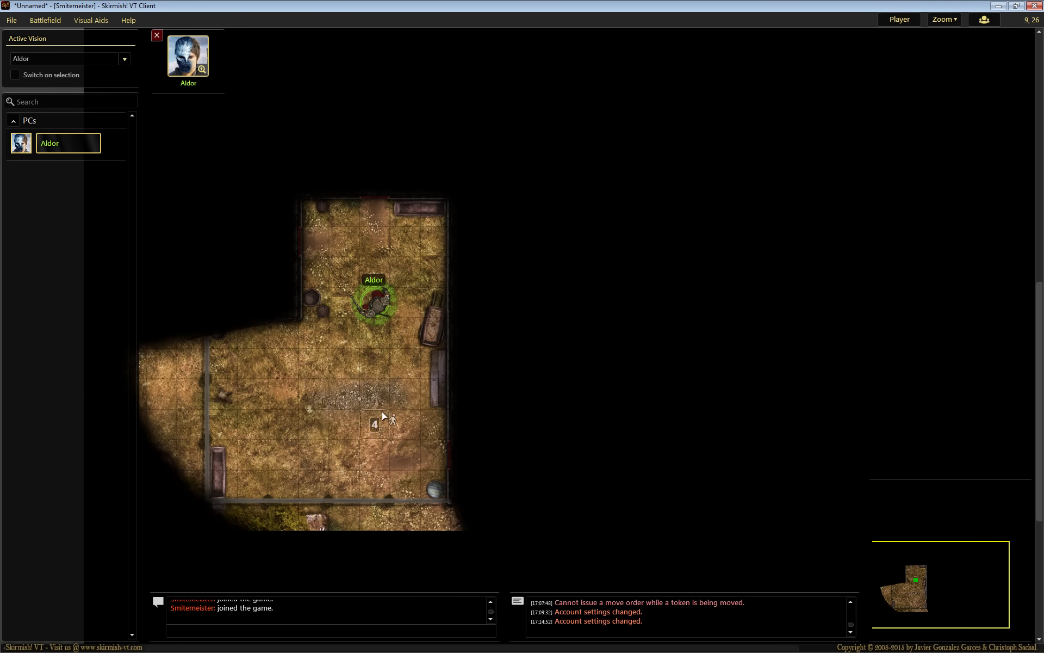
Move Aldor down the courtyard to the barn's courtyard door and open it.
{"action": "left_click", "coordinate": [393, 406]}
{"action": "left_click", "coordinate": [365, 424]}
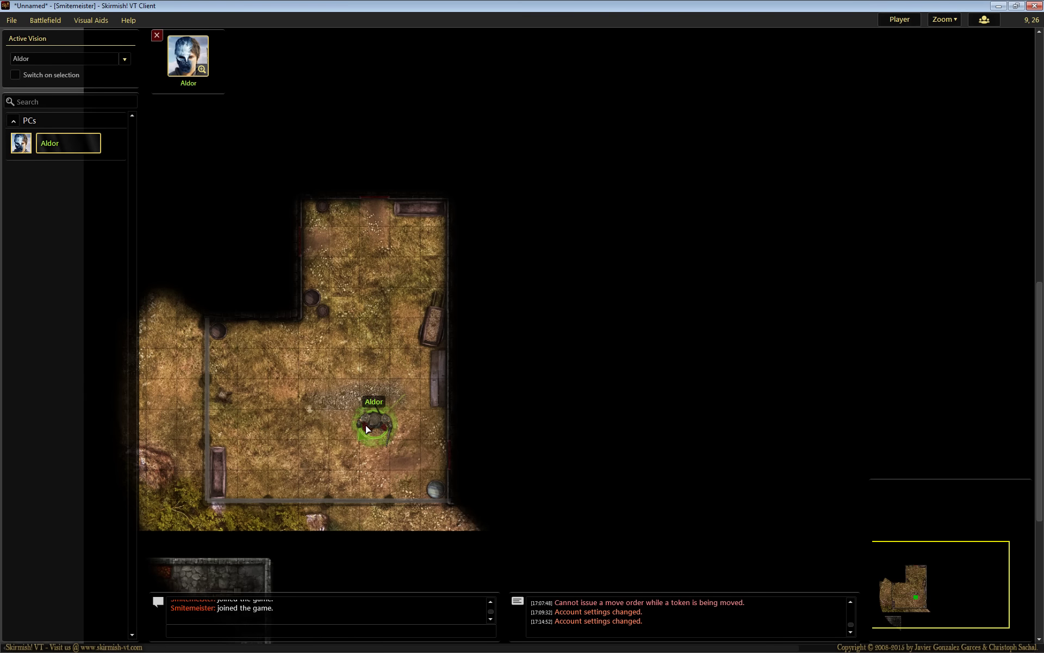
{"action": "left_click", "coordinate": [351, 443]}
{"action": "left_click", "coordinate": [436, 459]}
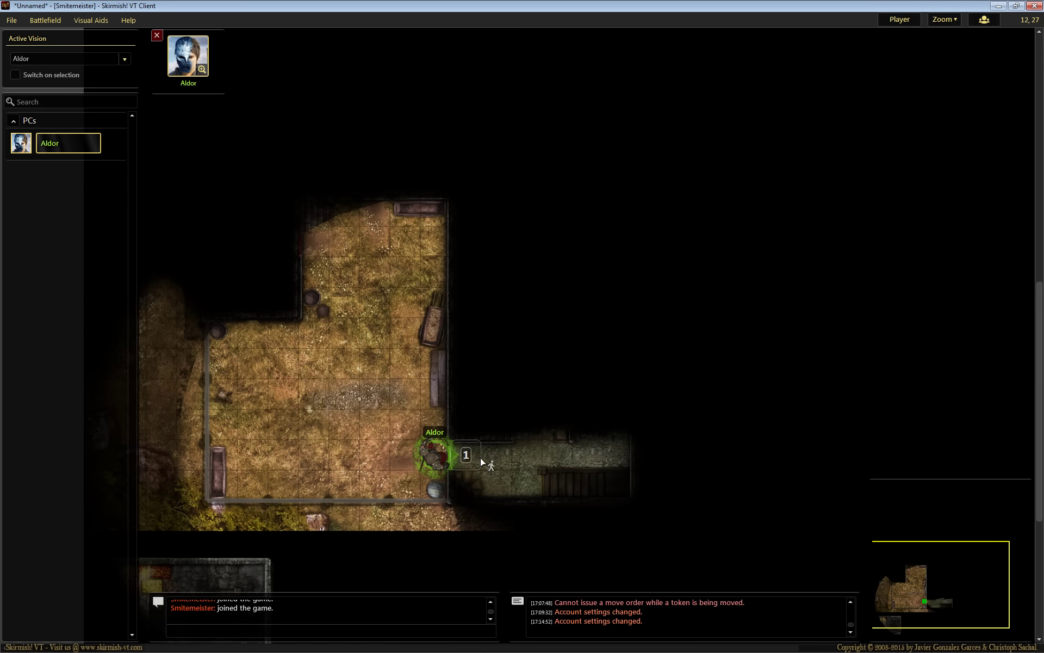
Move Aldor through the barn to its north end and open the wide door there.
{"action": "left_click", "coordinate": [525, 460]}
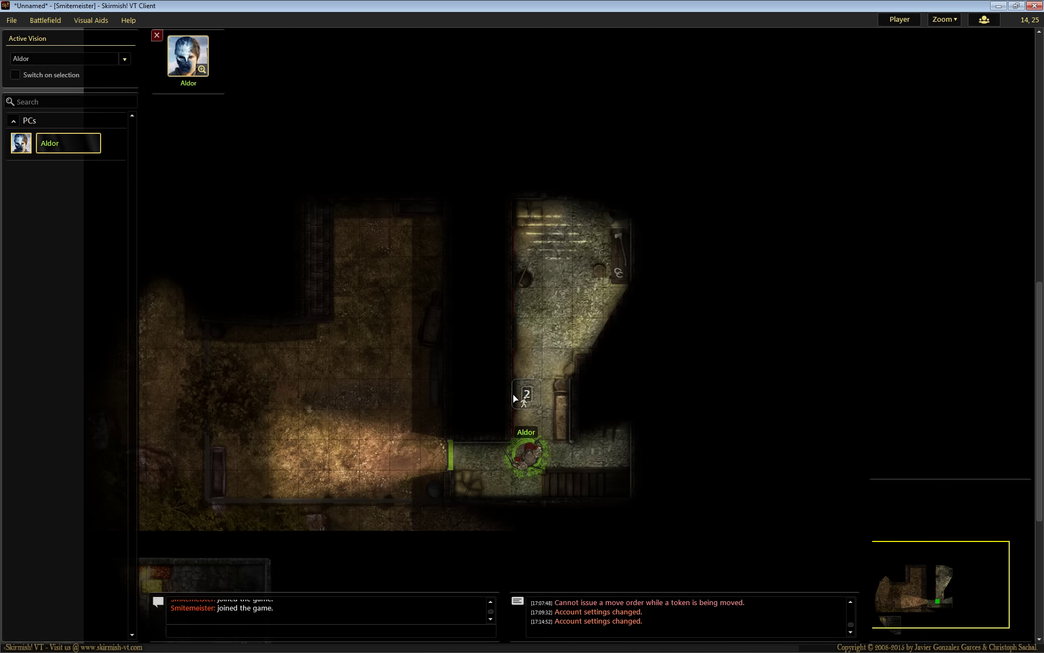
{"action": "left_click", "coordinate": [536, 414]}
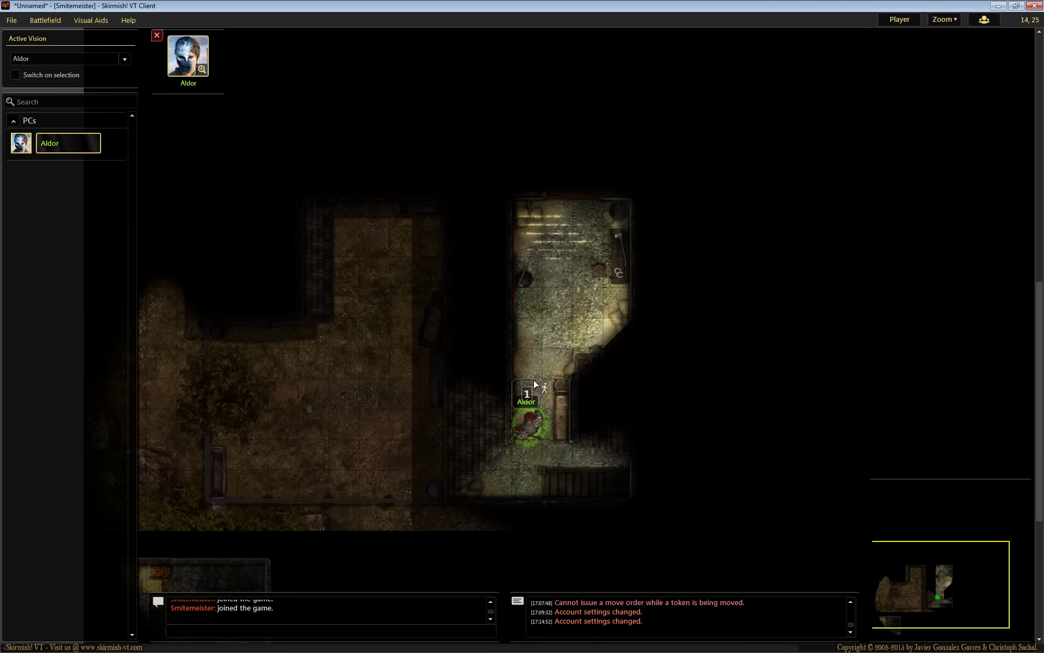
{"action": "left_click", "coordinate": [550, 344]}
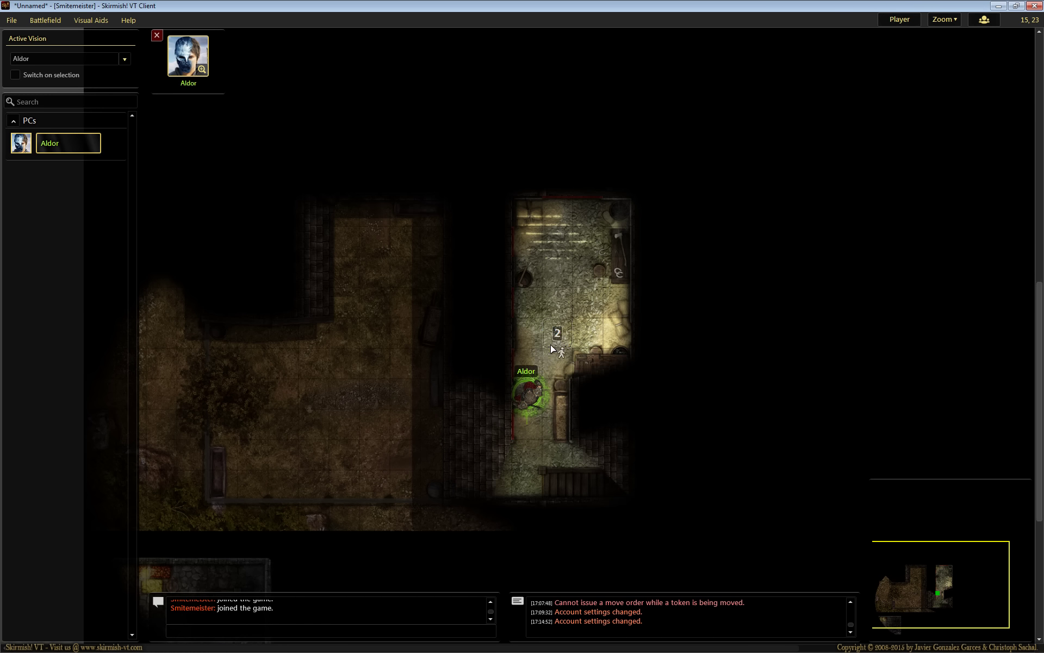
{"action": "left_click", "coordinate": [582, 232]}
{"action": "left_click_drag", "start_coordinate": [722, 251], "coordinate": [743, 384]}
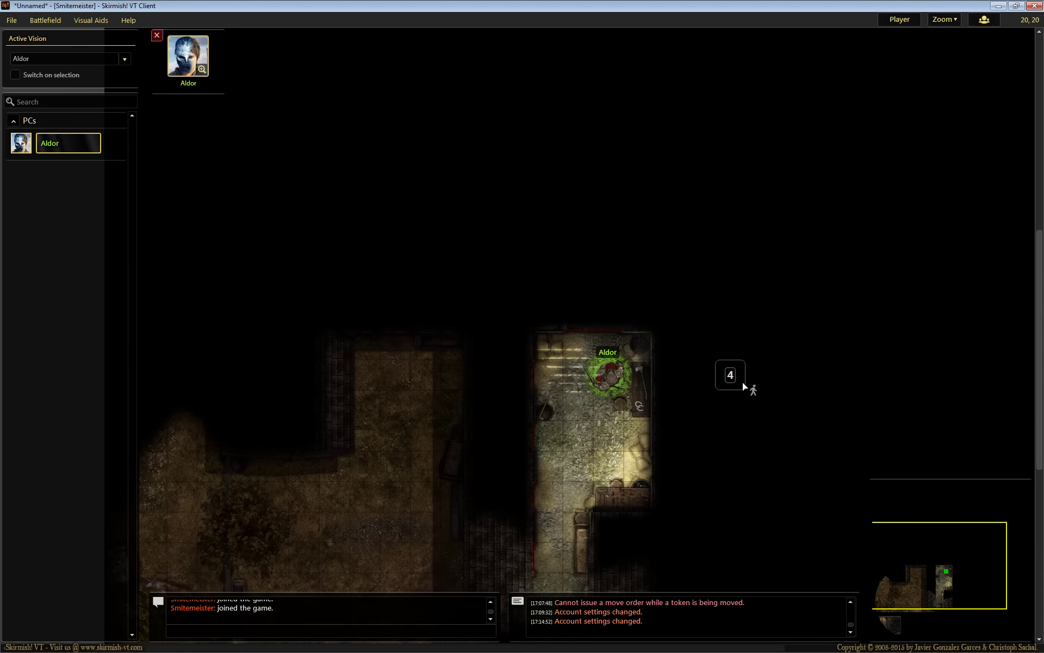
{"action": "left_click", "coordinate": [608, 339]}
{"action": "left_click", "coordinate": [598, 330]}
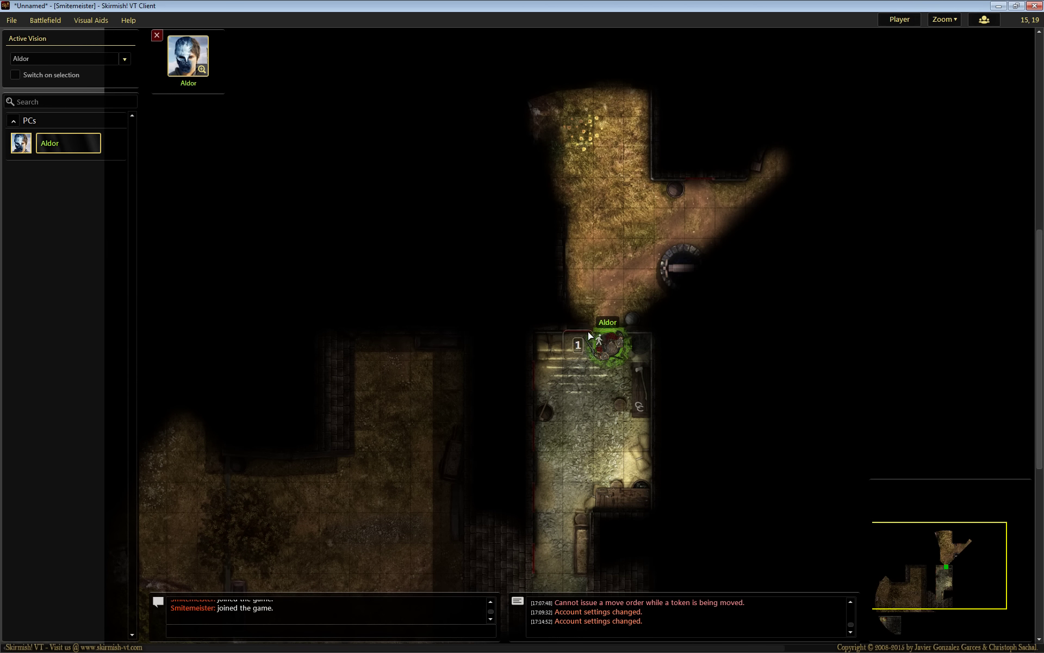
Move Aldor out through the barn's wide north door towards the well, return him inside the barn and close the door.
{"action": "left_click", "coordinate": [608, 317]}
{"action": "left_click", "coordinate": [625, 277]}
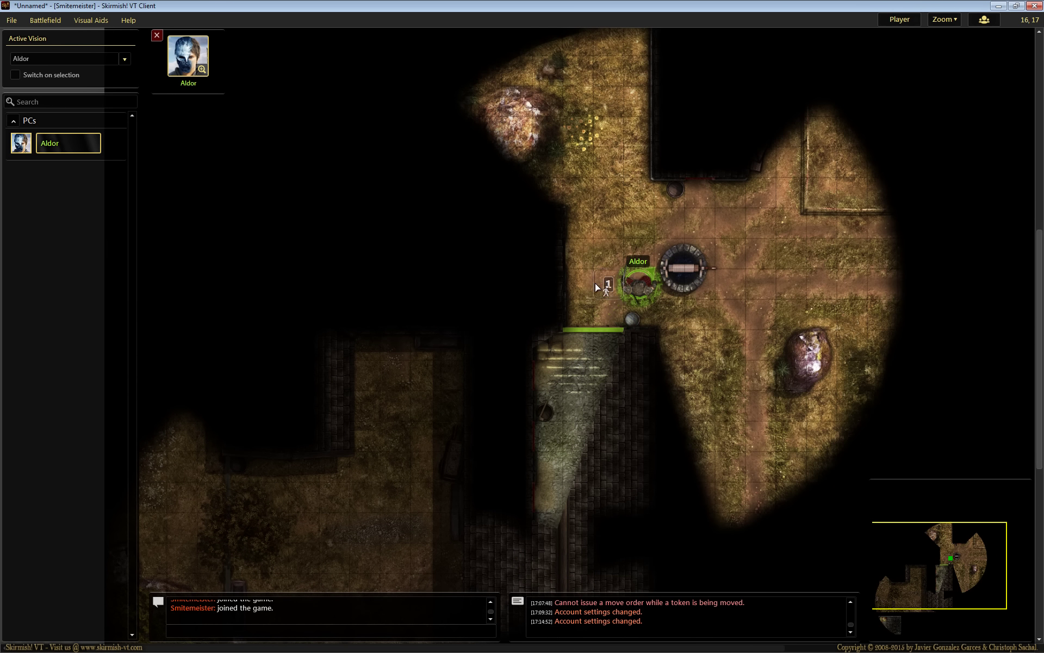
{"action": "left_click", "coordinate": [597, 291]}
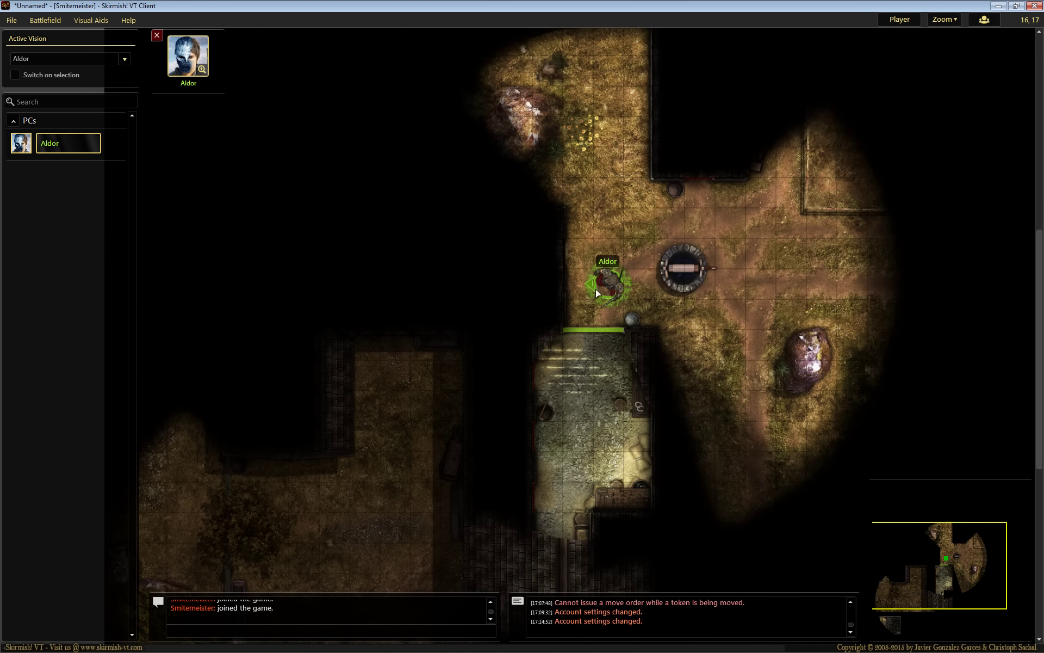
{"action": "left_click", "coordinate": [608, 350]}
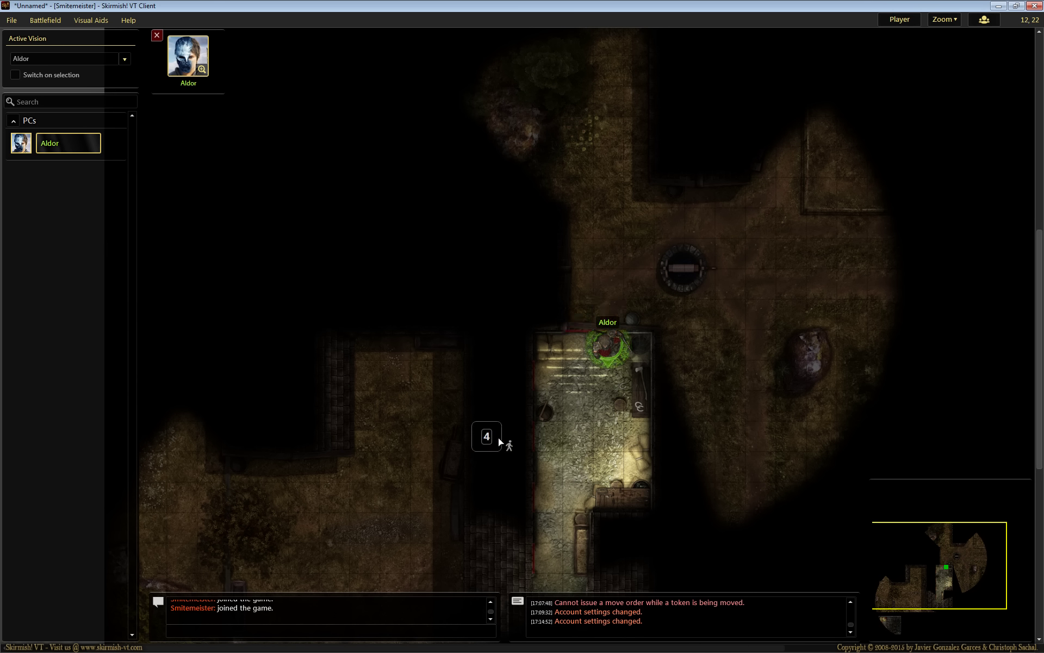
Switch to DM mode and move Aldor from the barn to the middle of the walled courtyard.
{"action": "left_click", "coordinate": [899, 19]}
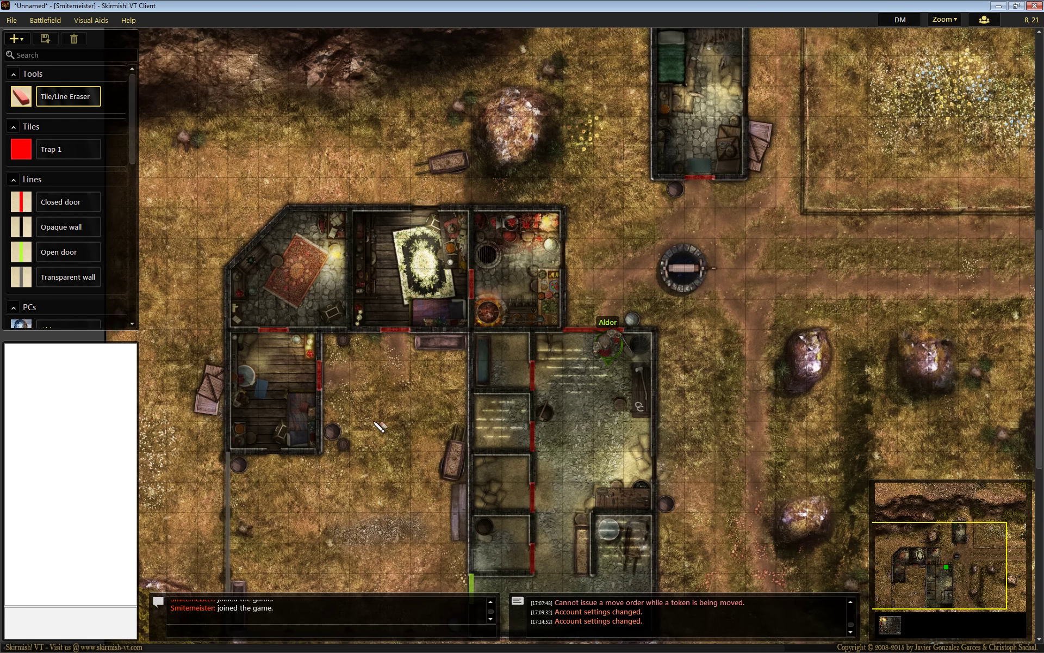
{"action": "left_click", "coordinate": [607, 346]}
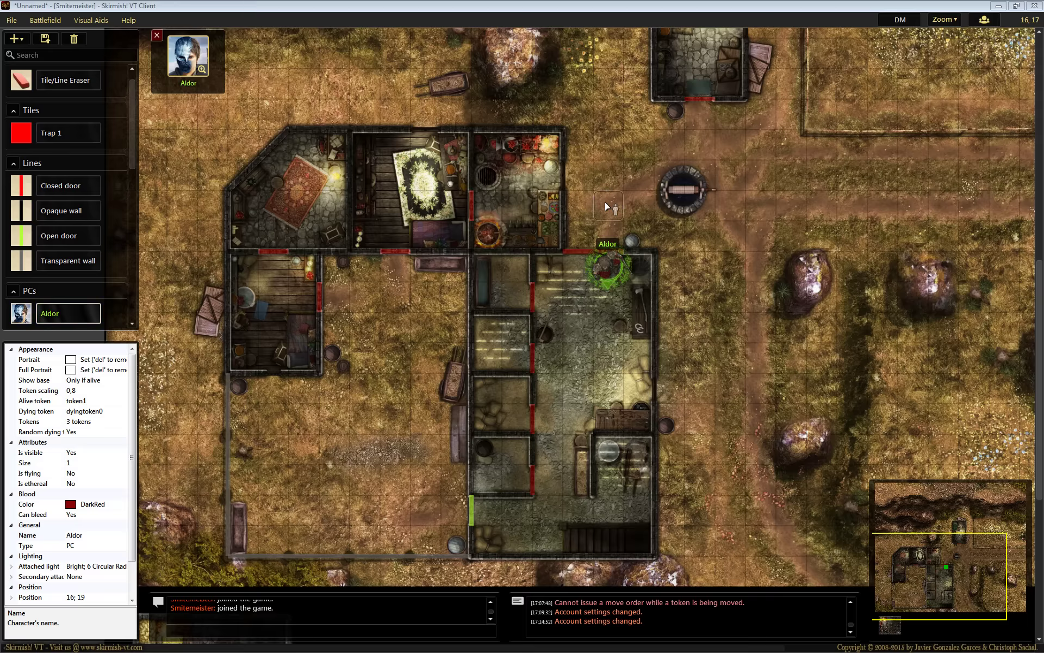
{"action": "right_click", "coordinate": [377, 424]}
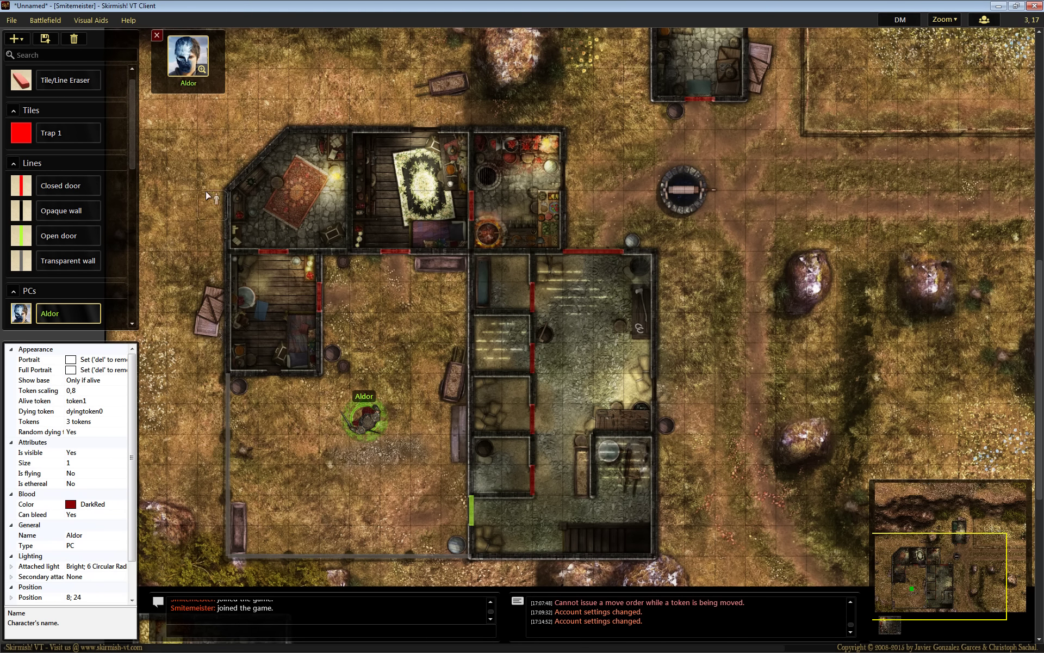
Place an Orc Footsoldier in the farmhouse's central rug room and Orc Footsoldier 92 in the small room beside the courtyard.
{"action": "left_click_drag", "start_coordinate": [131, 149], "coordinate": [139, 269]}
{"action": "left_click", "coordinate": [51, 274]}
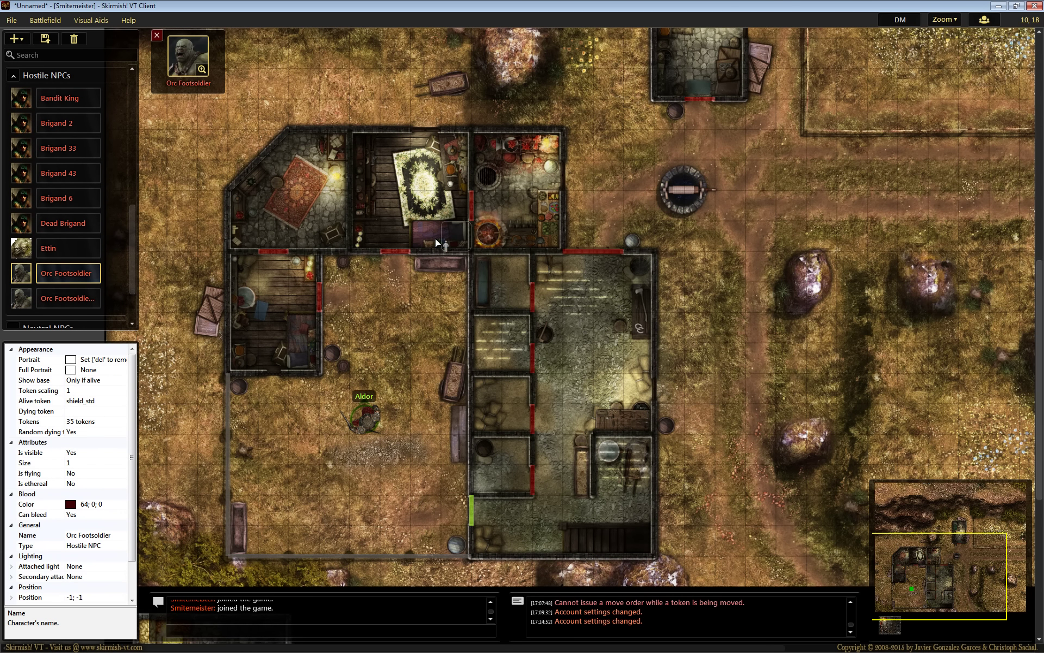
{"action": "left_click", "coordinate": [397, 203]}
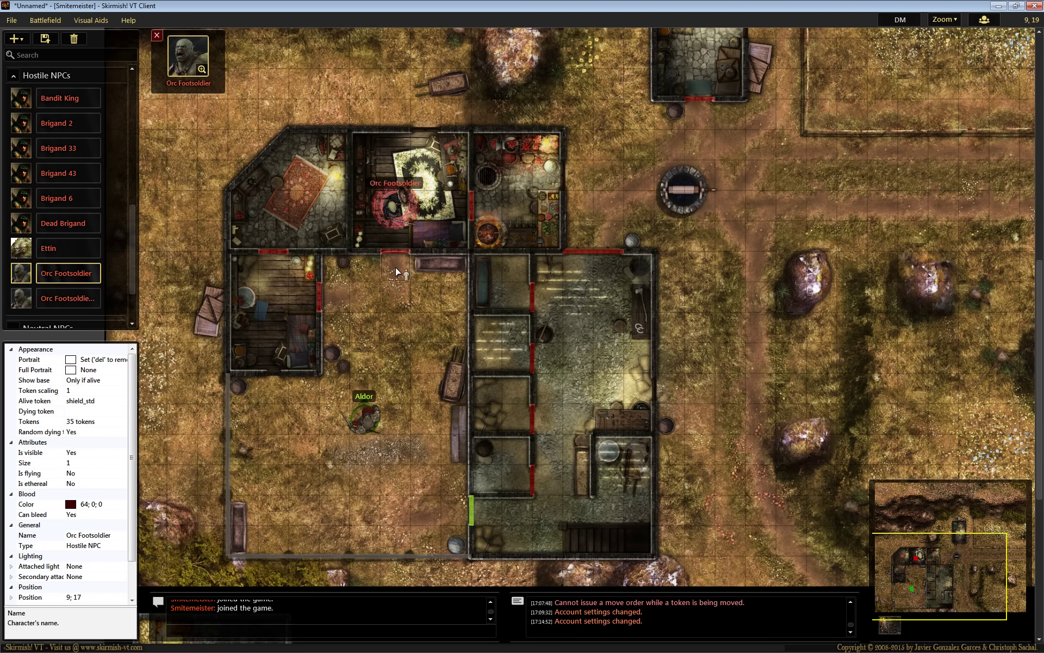
{"action": "left_click", "coordinate": [86, 298]}
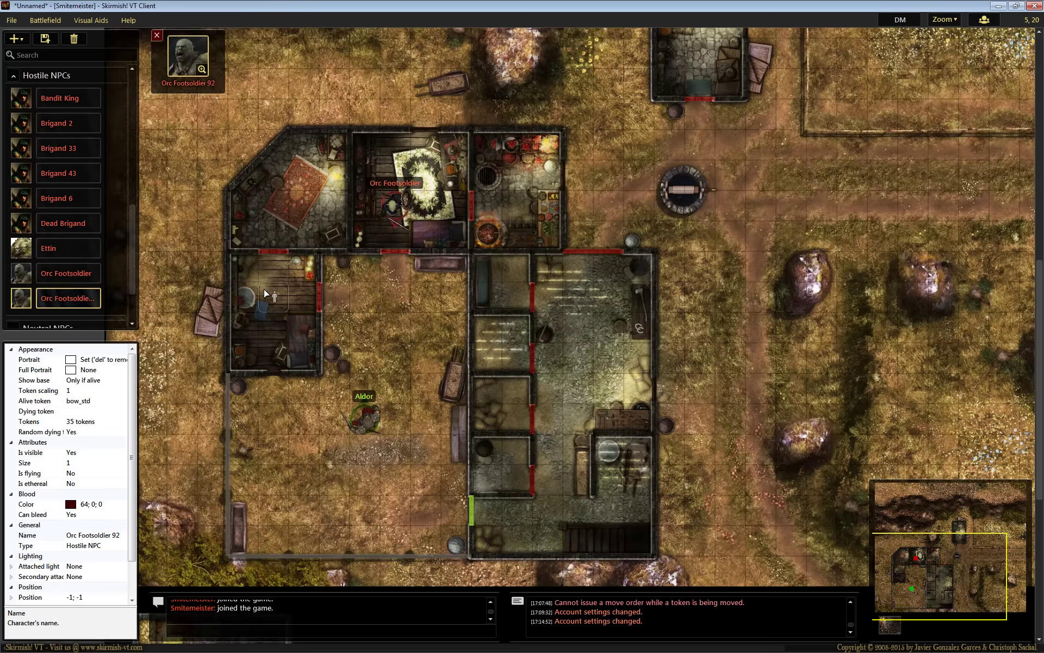
{"action": "left_click", "coordinate": [265, 320]}
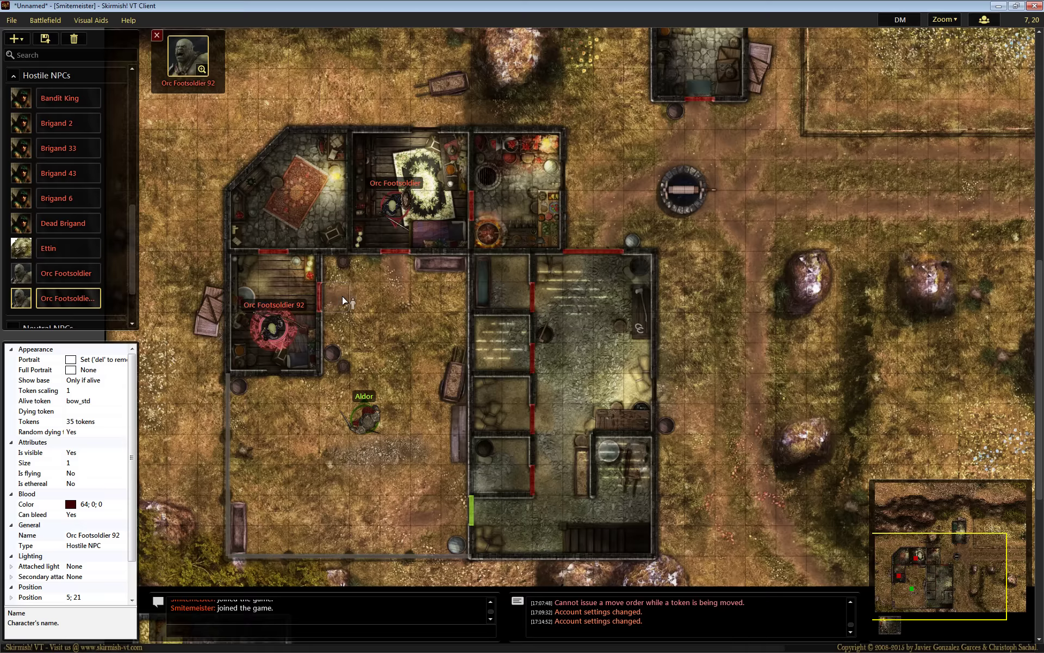
Select Aldor, reset the fog of war and switch back to Player mode.
{"action": "left_click", "coordinate": [366, 410]}
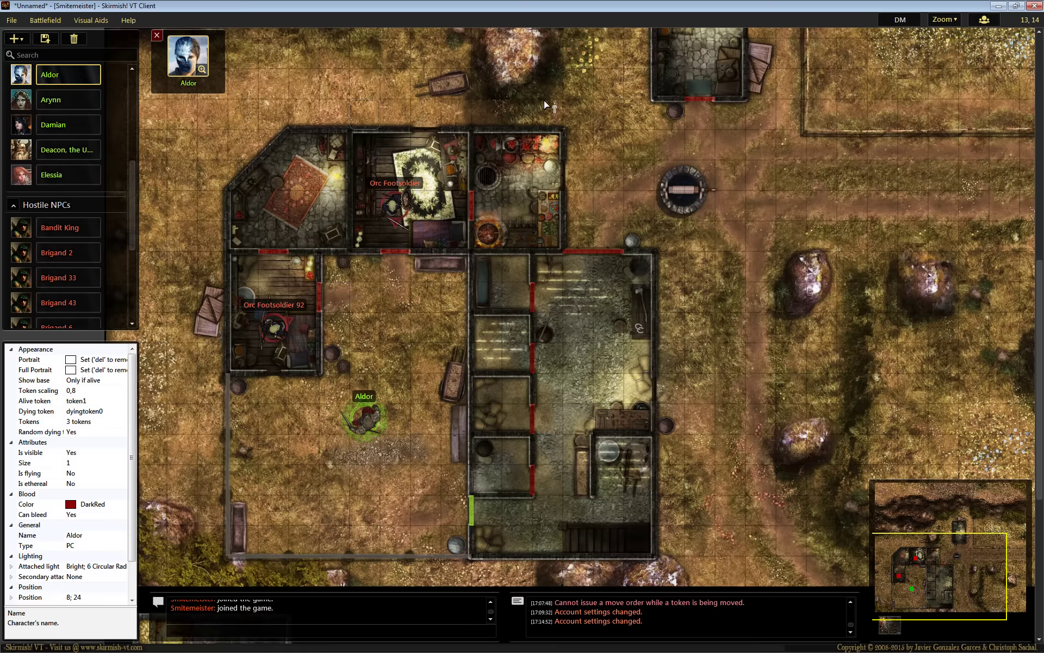
{"action": "left_click", "coordinate": [67, 23]}
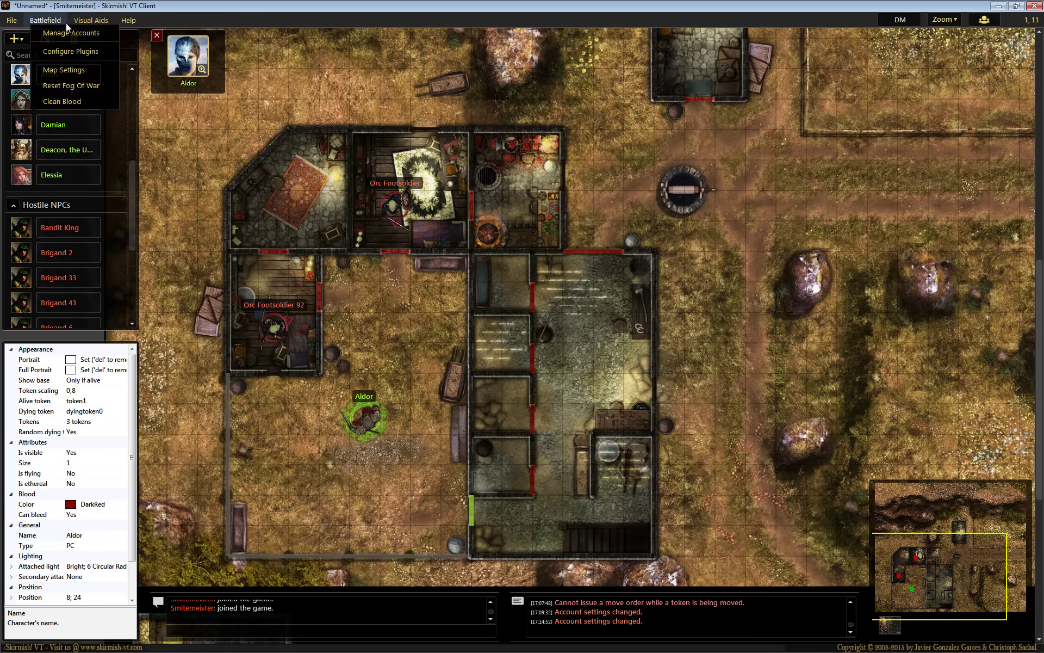
{"action": "left_click", "coordinate": [70, 85]}
{"action": "left_click", "coordinate": [507, 334]}
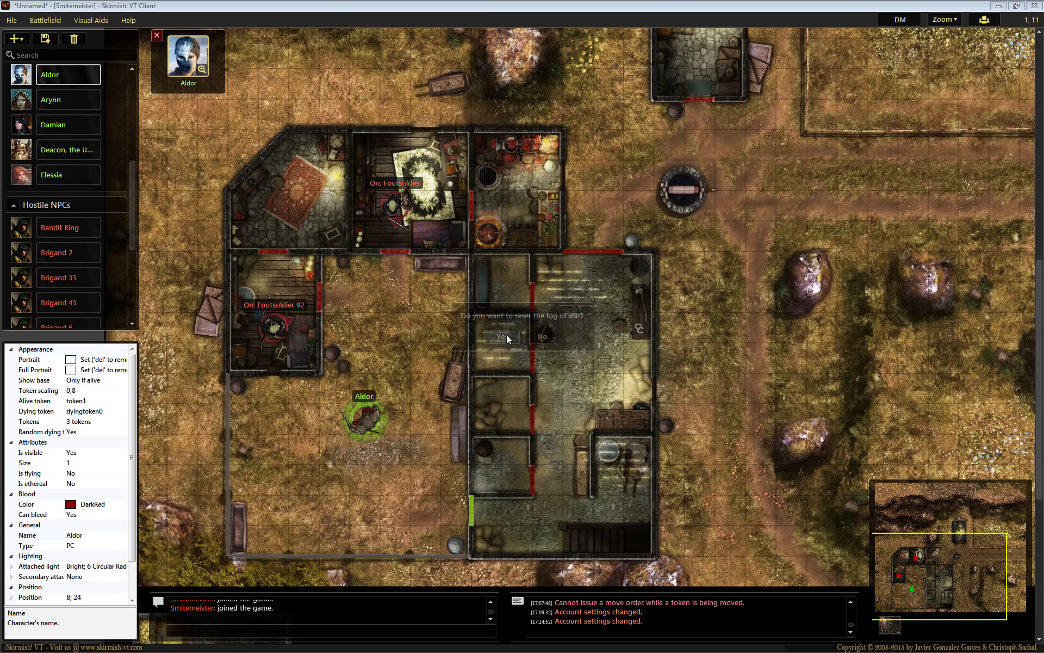
{"action": "left_click", "coordinate": [890, 15]}
Move Aldor to the small room's door and open it, open and close the rug room's door, and step Aldor back into the courtyard.
{"action": "left_click_drag", "start_coordinate": [374, 419], "coordinate": [319, 294]}
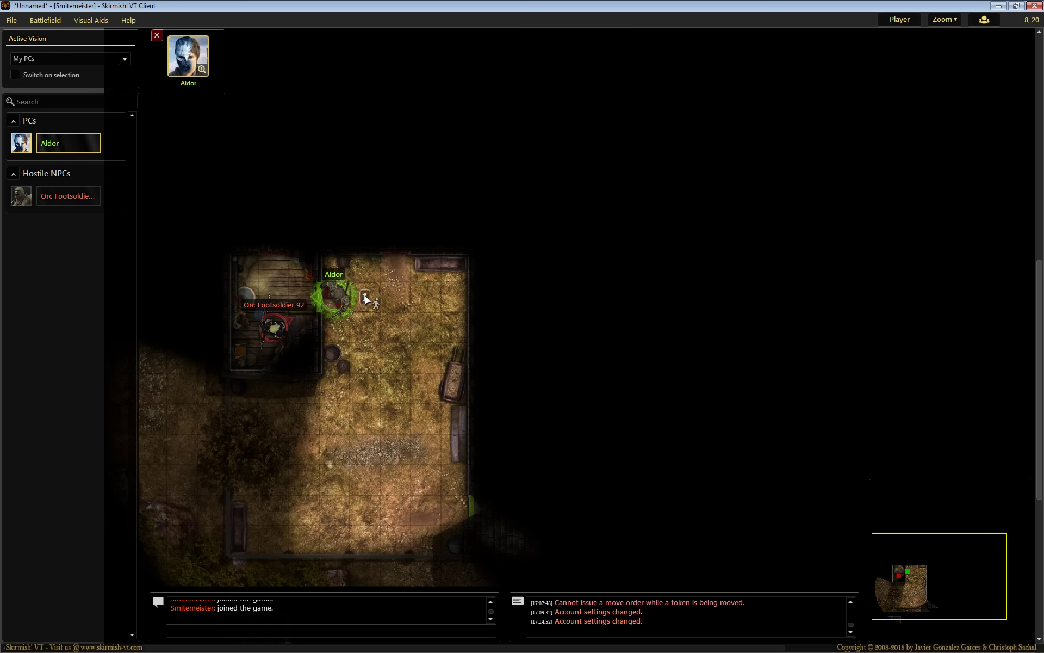
{"action": "left_click", "coordinate": [396, 274]}
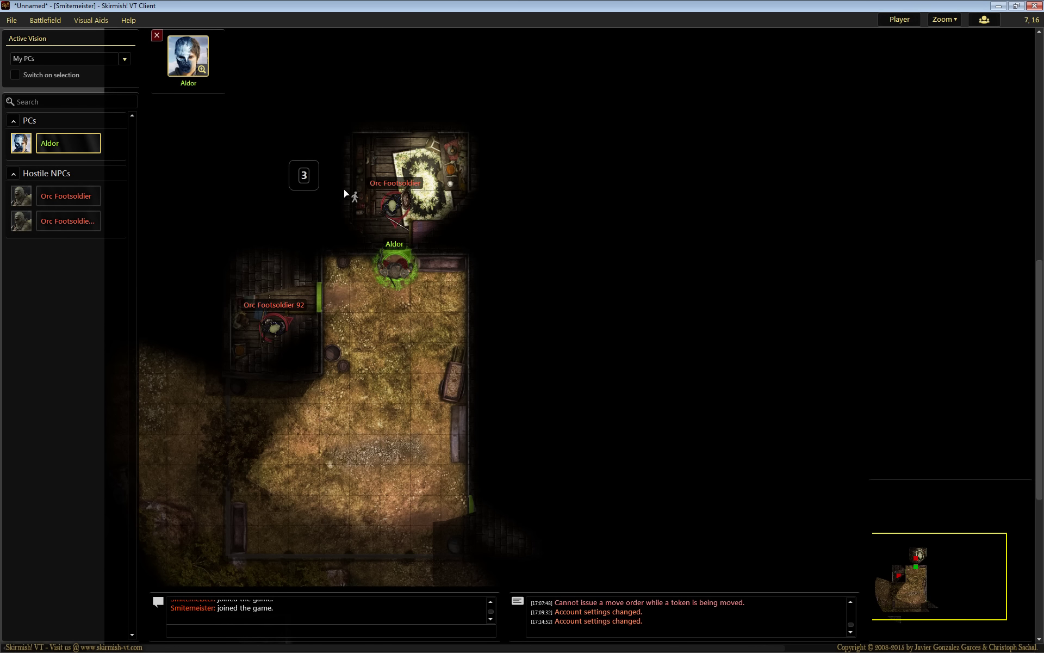
{"action": "left_click", "coordinate": [404, 251]}
{"action": "left_click_drag", "start_coordinate": [405, 251], "coordinate": [393, 298]}
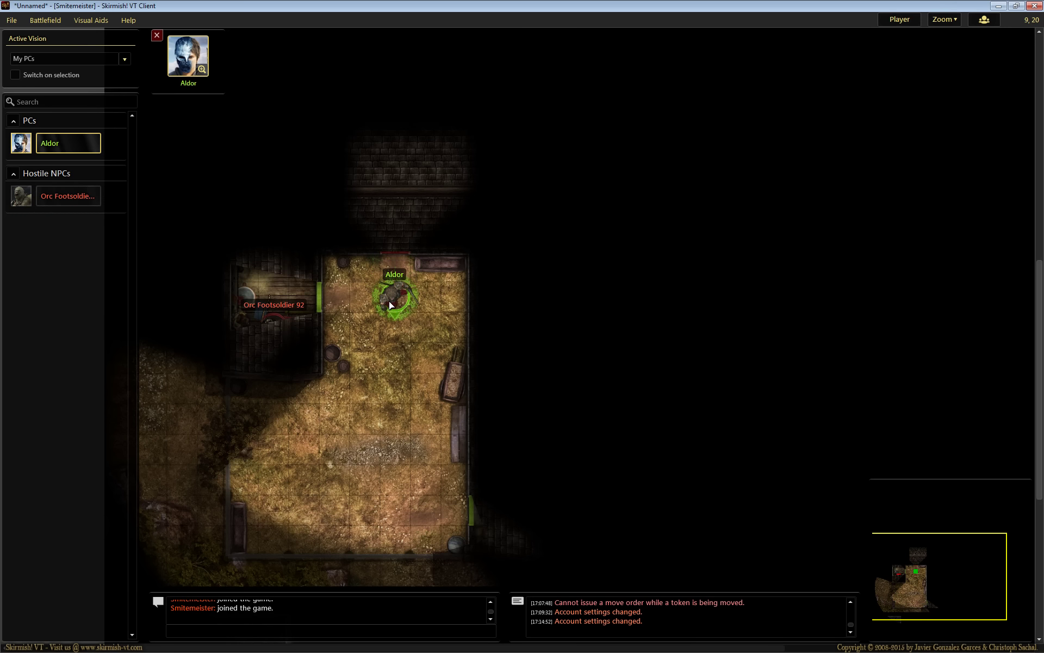
Move Arynn west along the dirt road to the spot just north of the well.
{"action": "left_click", "coordinate": [900, 20]}
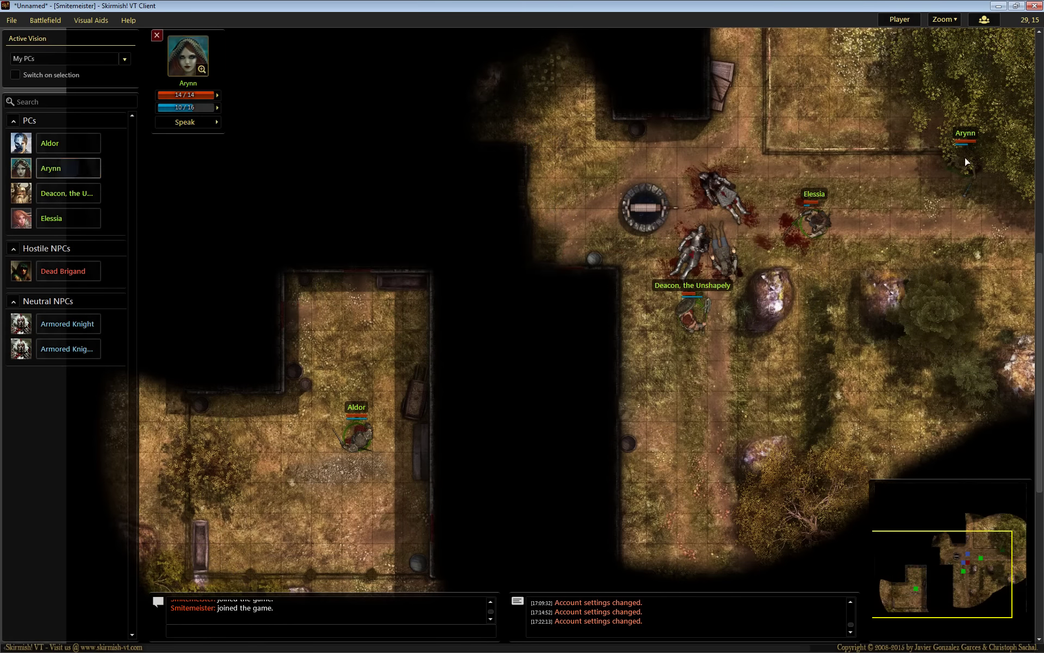
{"action": "mouse_move", "coordinate": [968, 162]}
{"action": "left_mouse_down"}
{"action": "mouse_move", "coordinate": [785, 163]}
{"action": "mouse_move", "coordinate": [718, 178]}
{"action": "left_mouse_up"}
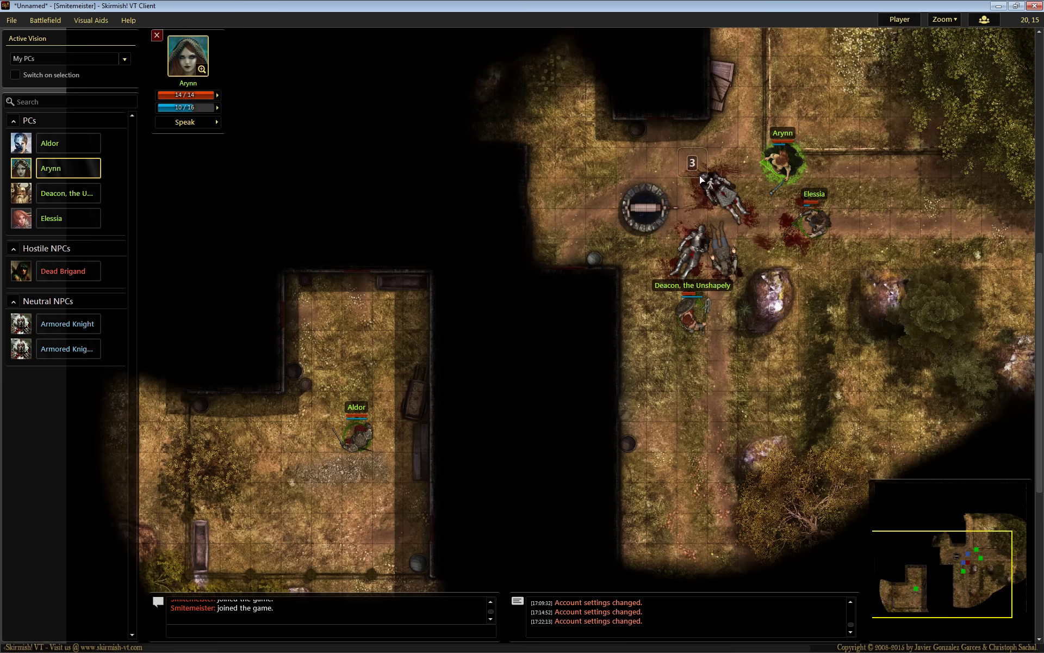
{"action": "left_click", "coordinate": [639, 162]}
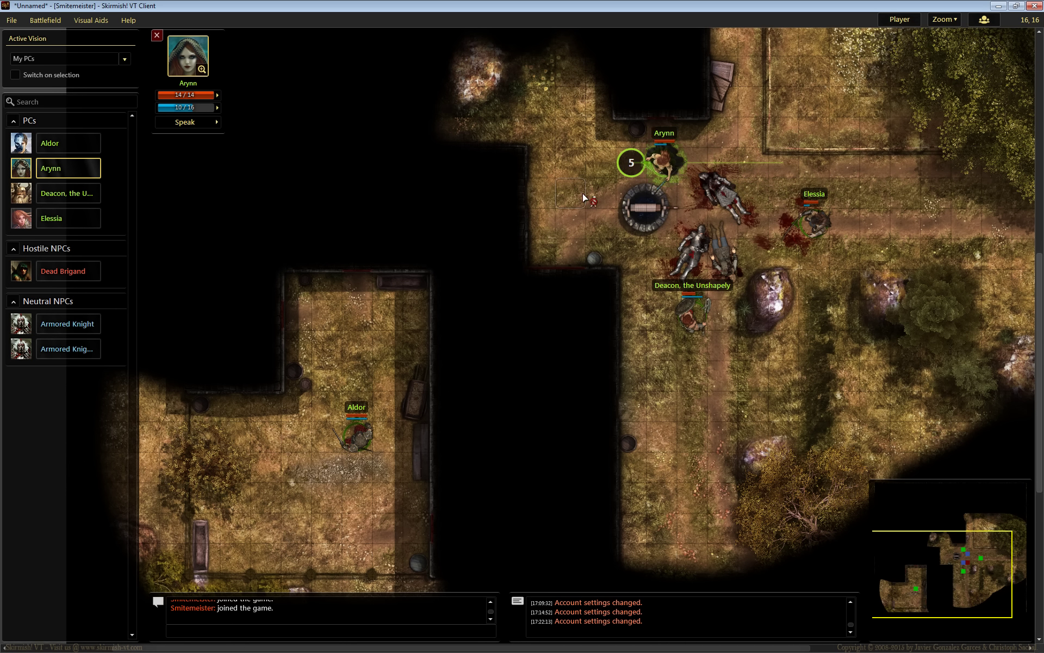
Move Arynn around the well to the barn's wide north door, open the door and close it again.
{"action": "left_click", "coordinate": [573, 216]}
{"action": "left_click", "coordinate": [574, 256]}
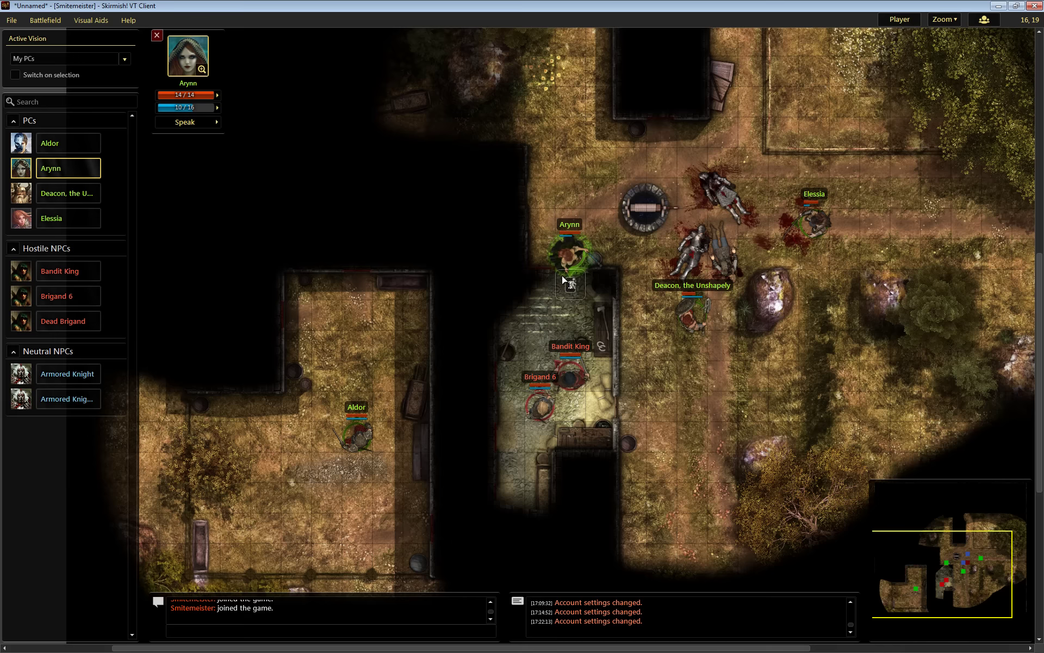
{"action": "left_click", "coordinate": [566, 269]}
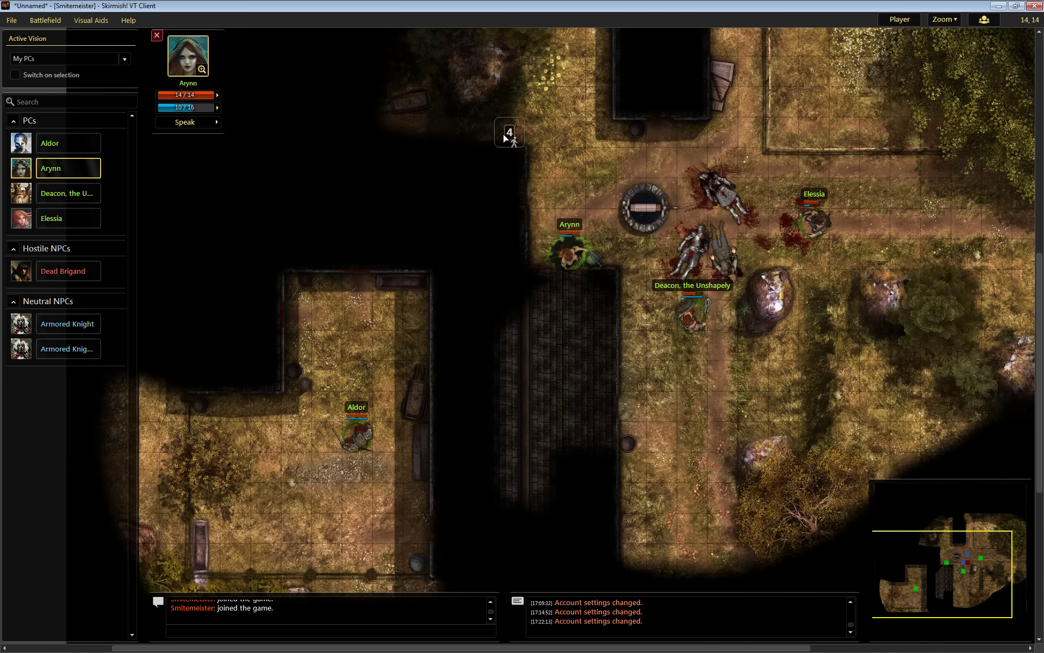